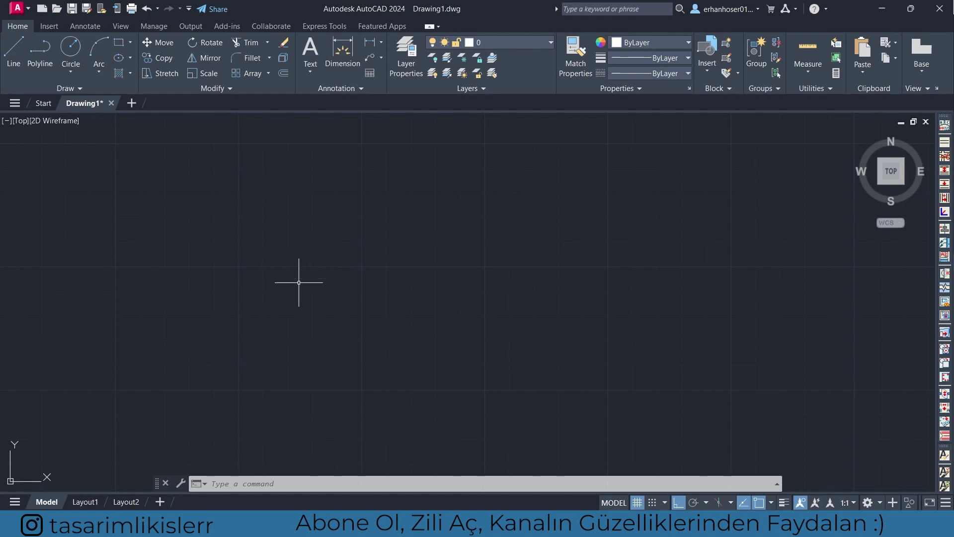
# Start the LINE command and place the outline's first point in the upper-left area.
pyautogui.press('Return')
pyautogui.click(235, 227)
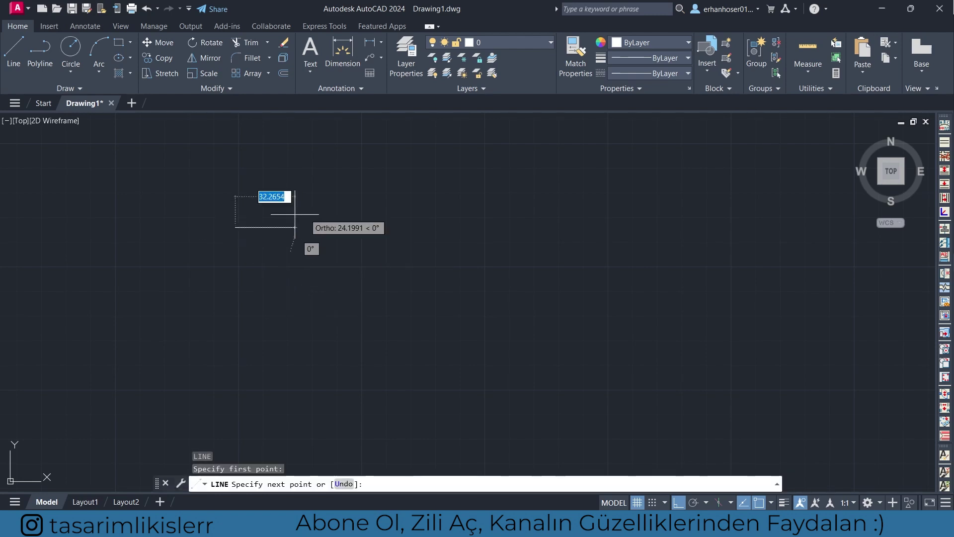
# Draw the first outline edges: 100 across, 50 down, 25 across, 25 down.
pyautogui.write('100')
pyautogui.press('Return')
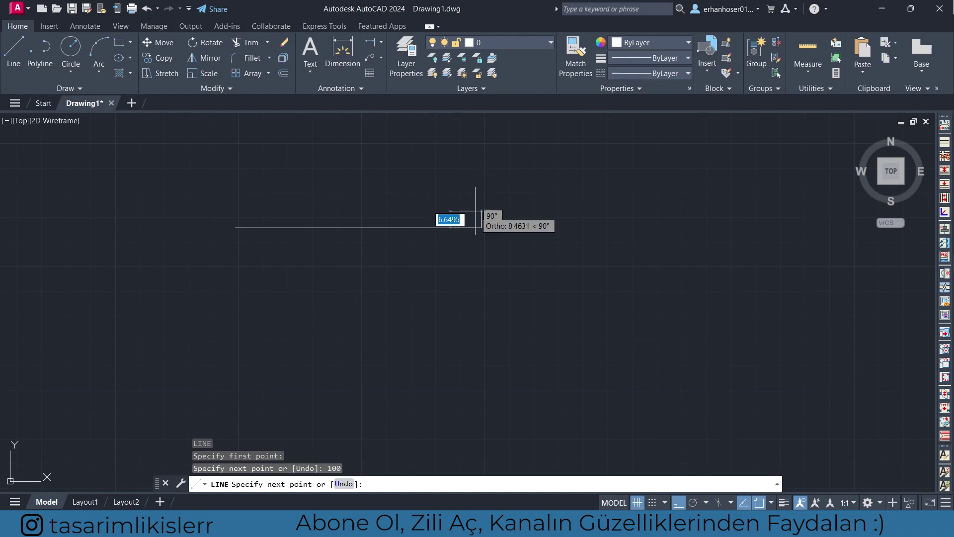
pyautogui.write('50')
pyautogui.press('Return')
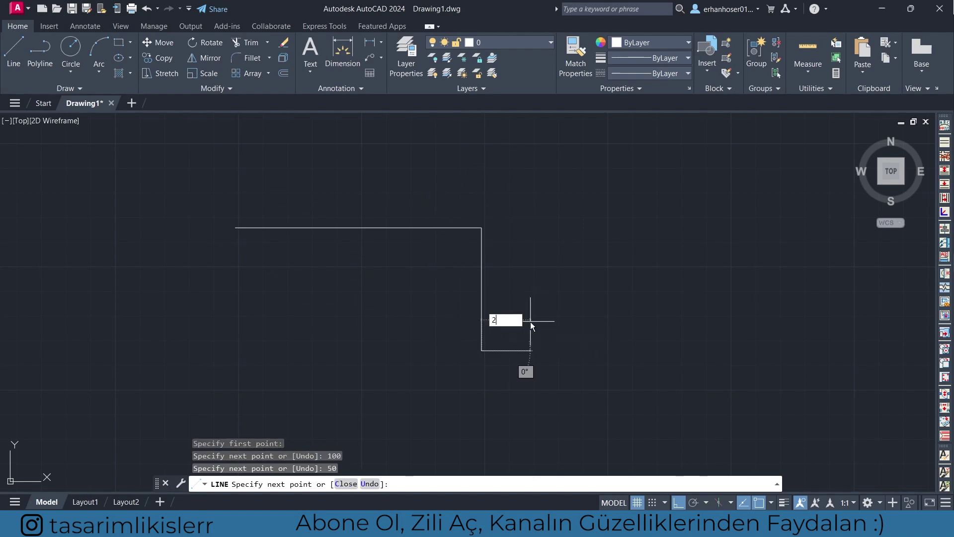
pyautogui.write('25')
pyautogui.press('Return')
pyautogui.write('25')
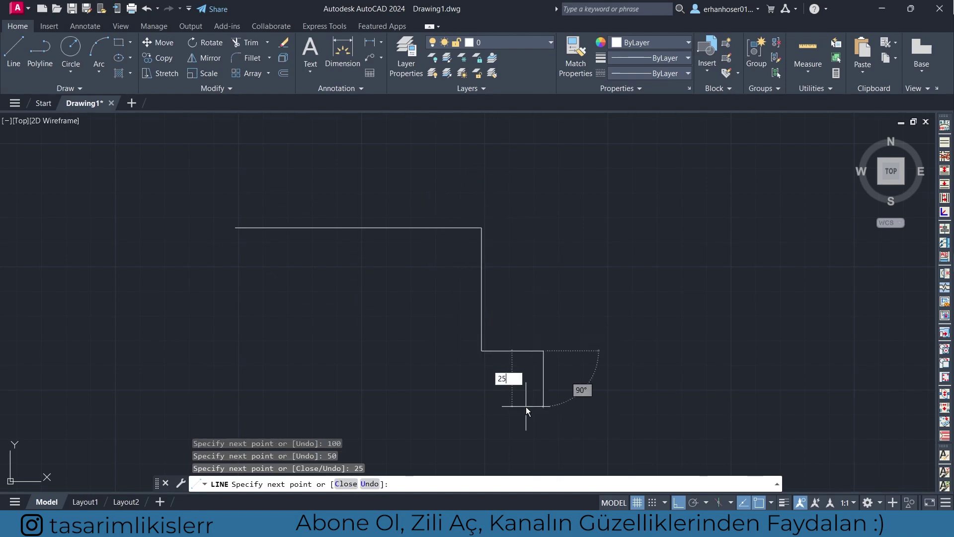
pyautogui.press('Return')
# Add the 75-unit bottom edge and final corner, then close the outline.
pyautogui.write('75')
pyautogui.press('Return')
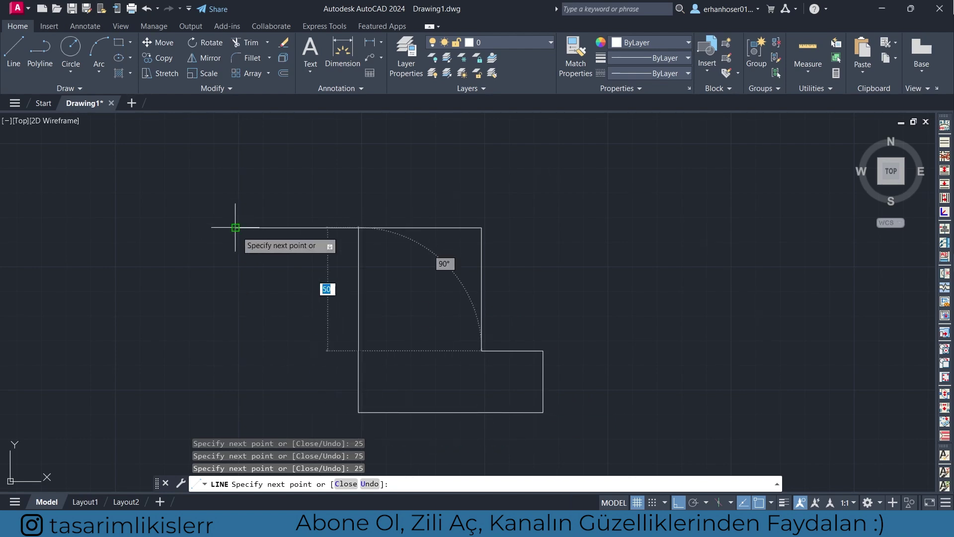
pyautogui.click(235, 351)
pyautogui.write('c')
pyautogui.press('Return')
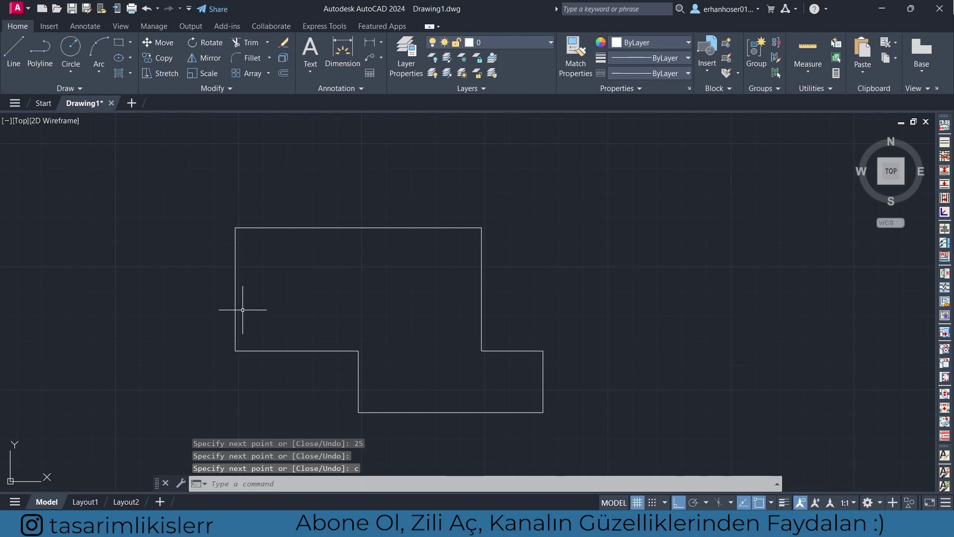
pyautogui.press('Escape')
pyautogui.press('Escape')
pyautogui.moveTo(563, 306); pyautogui.dragTo(568, 238, button='middle')
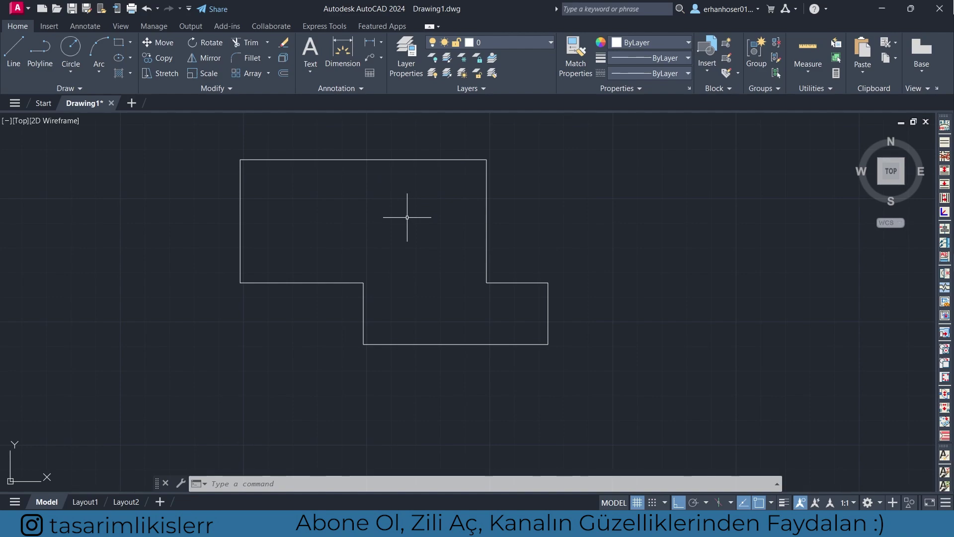
# Load DPL.lsp from the Downloads folder through the application loader.
pyautogui.write('appl')
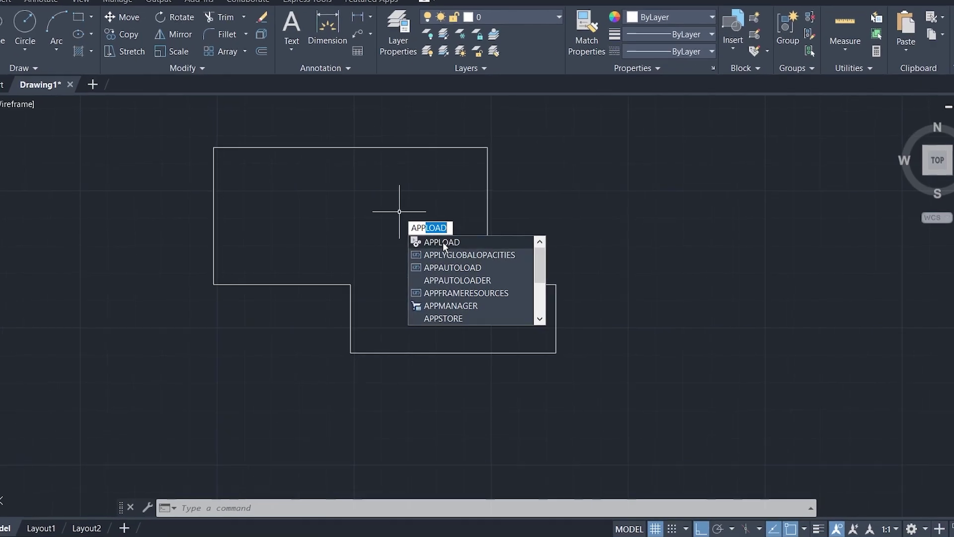
pyautogui.press('Return')
pyautogui.scroll(-2, 342, 209)
pyautogui.click(229, 211)
pyautogui.click(510, 273)
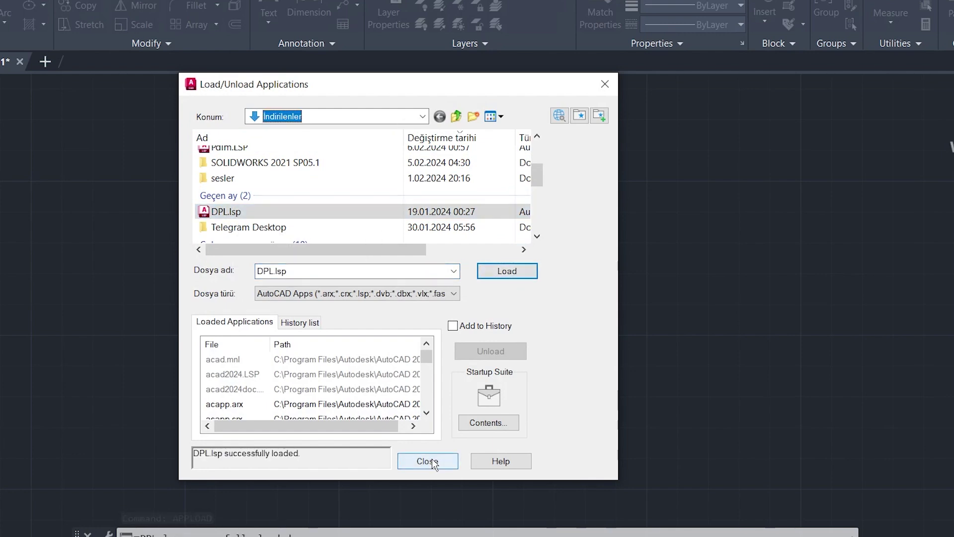
pyautogui.click(427, 459)
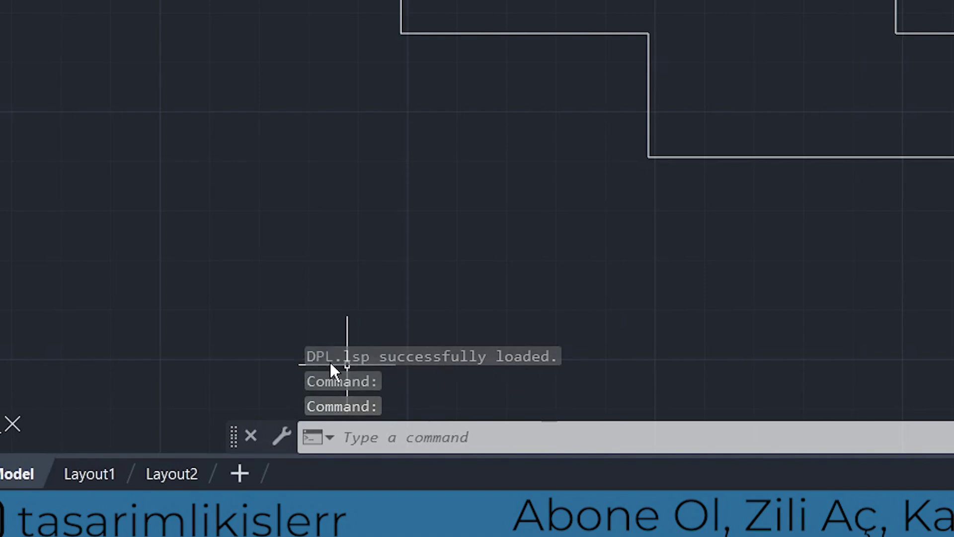
# Window-select all eight lines of the stepped outline.
pyautogui.click(323, 236)
pyautogui.press('Escape')
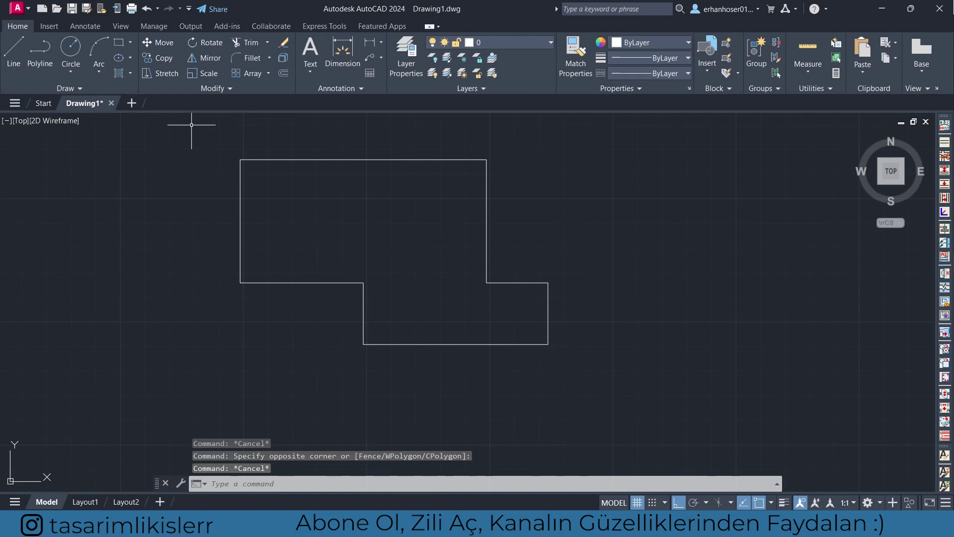
pyautogui.click(192, 125)
pyautogui.click(720, 459)
pyautogui.press('Escape')
pyautogui.click(206, 128)
pyautogui.click(579, 373)
pyautogui.press('Escape')
pyautogui.click(207, 125)
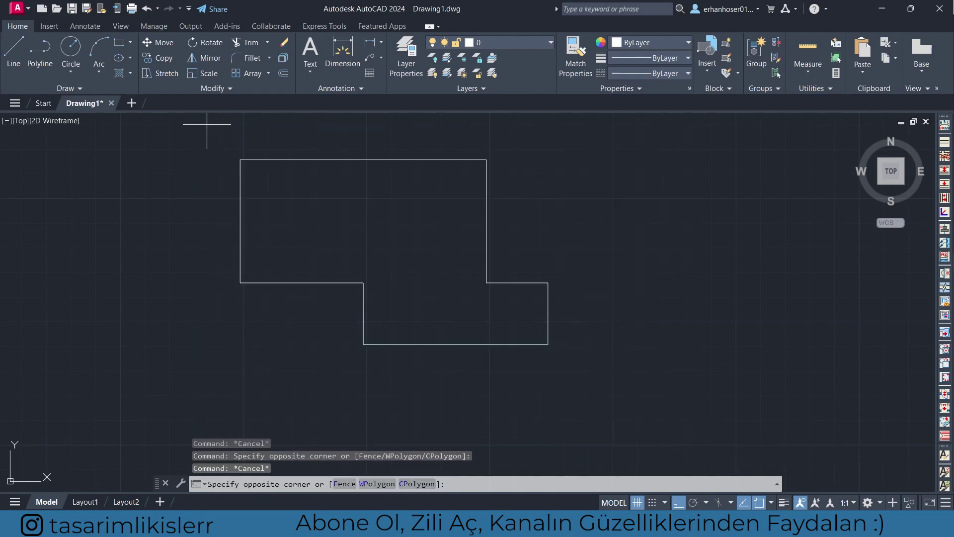
pyautogui.click(608, 382)
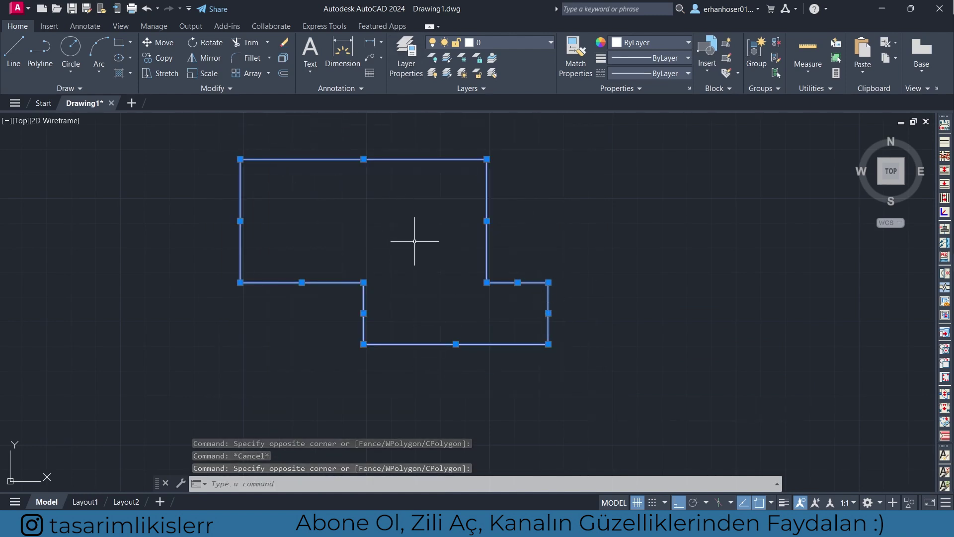
# Join the selected lines into one polyline and verify it by selecting it.
pyautogui.write('J')
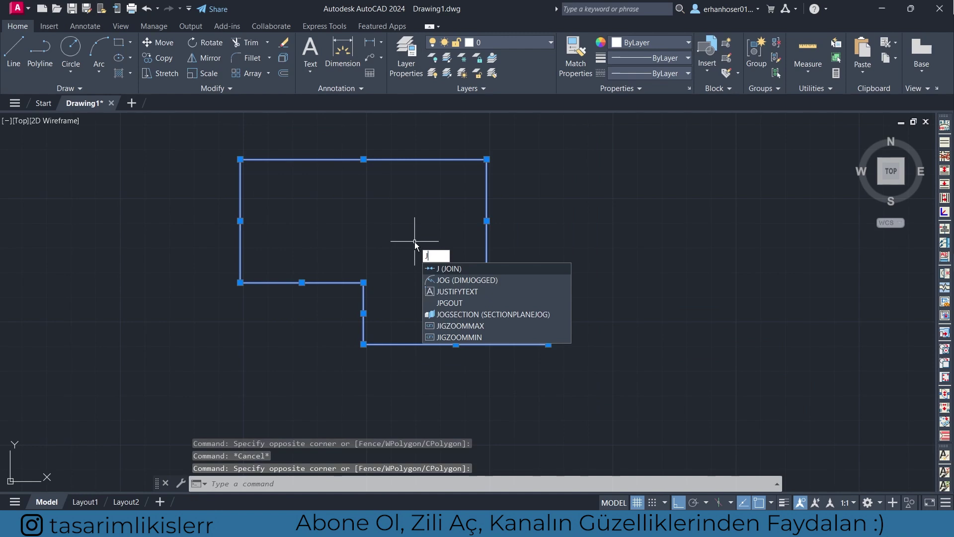
pyautogui.press('Return')
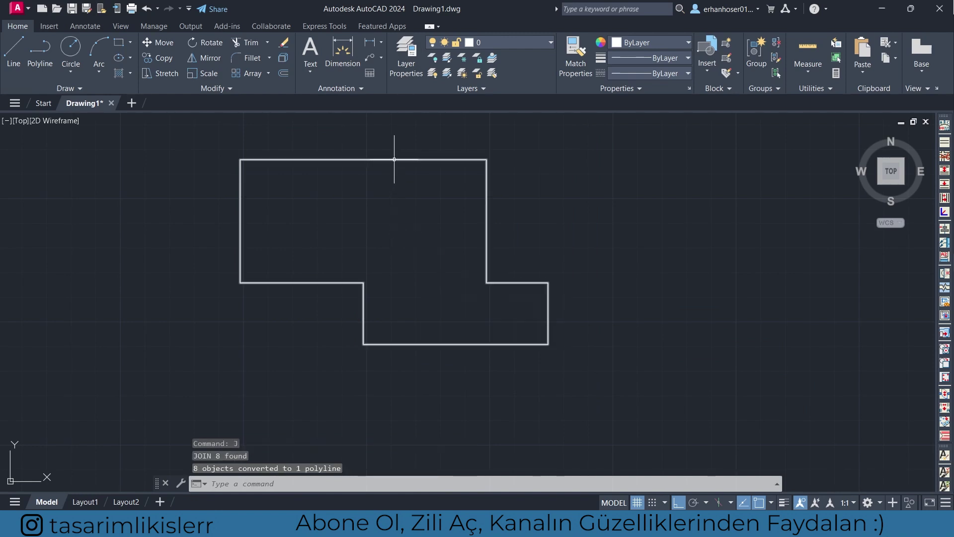
pyautogui.click(389, 159)
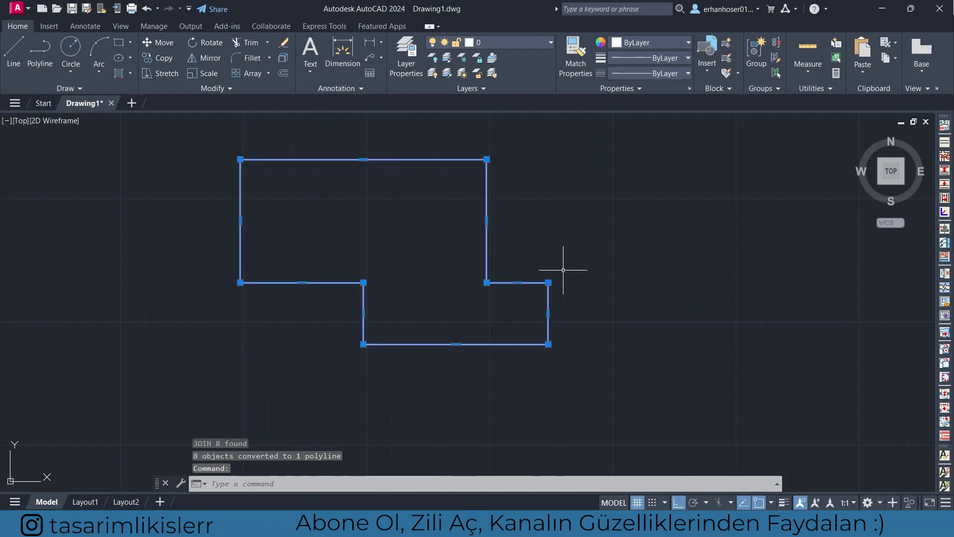
pyautogui.press('Escape')
pyautogui.click(442, 159)
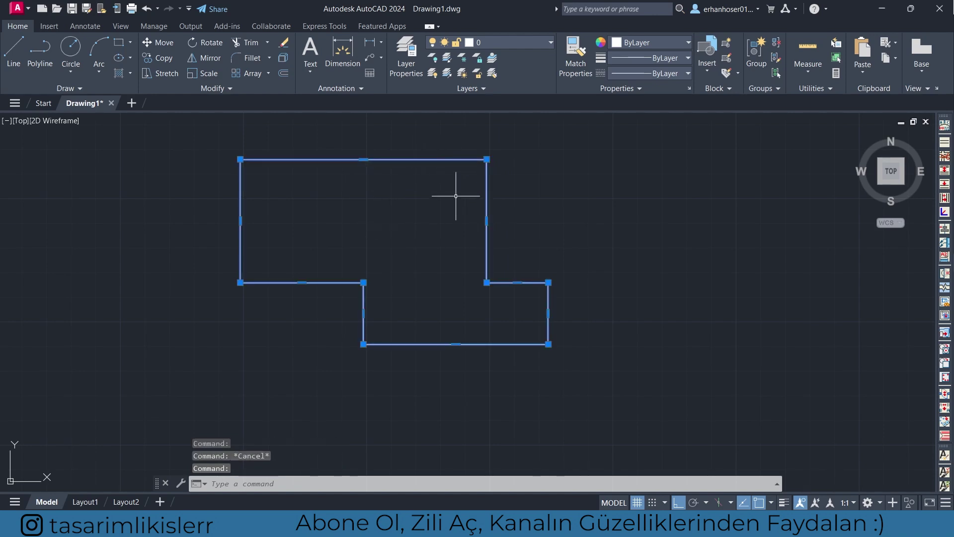
pyautogui.press('Escape')
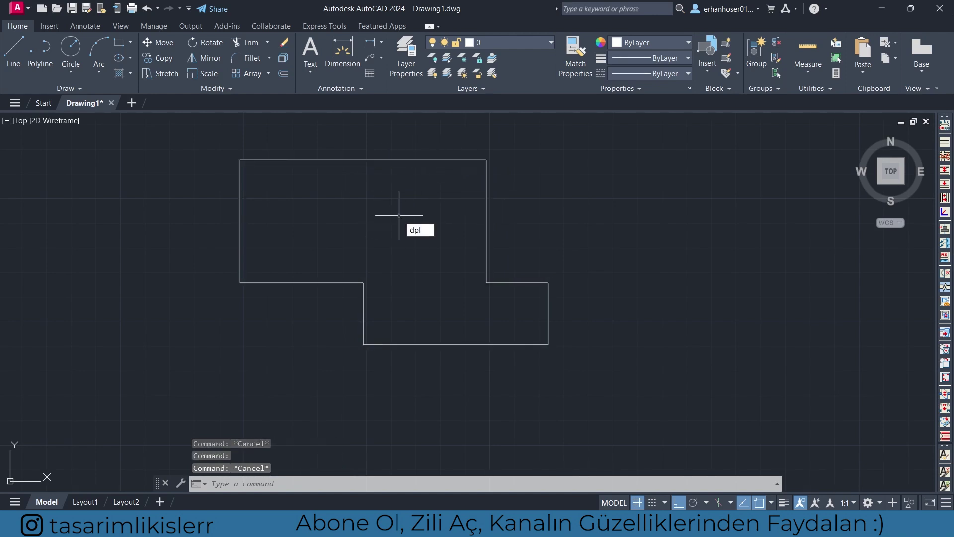
# Run DPL on the stepped polyline to dimension every edge.
pyautogui.press('Return')
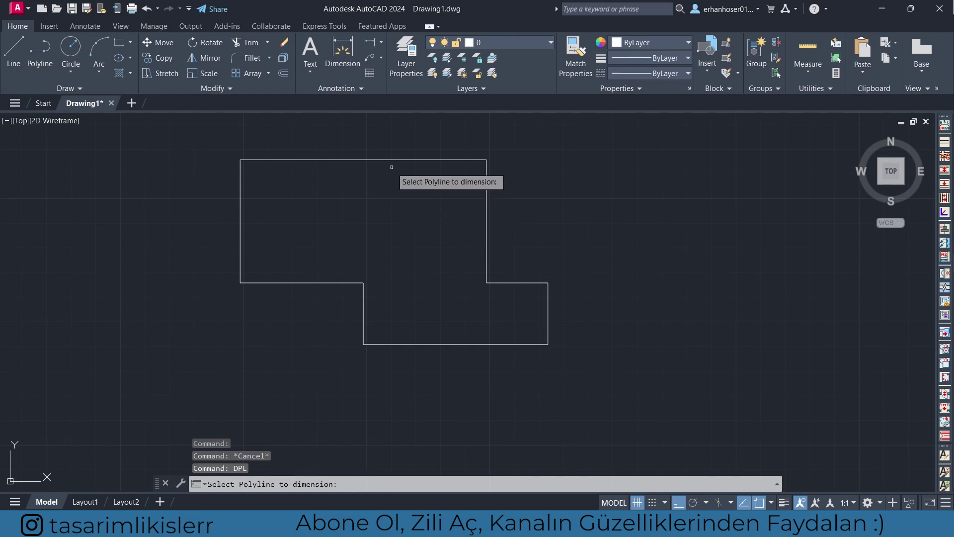
pyautogui.click(391, 159)
pyautogui.click(394, 191)
pyautogui.press('Escape')
pyautogui.press('Escape')
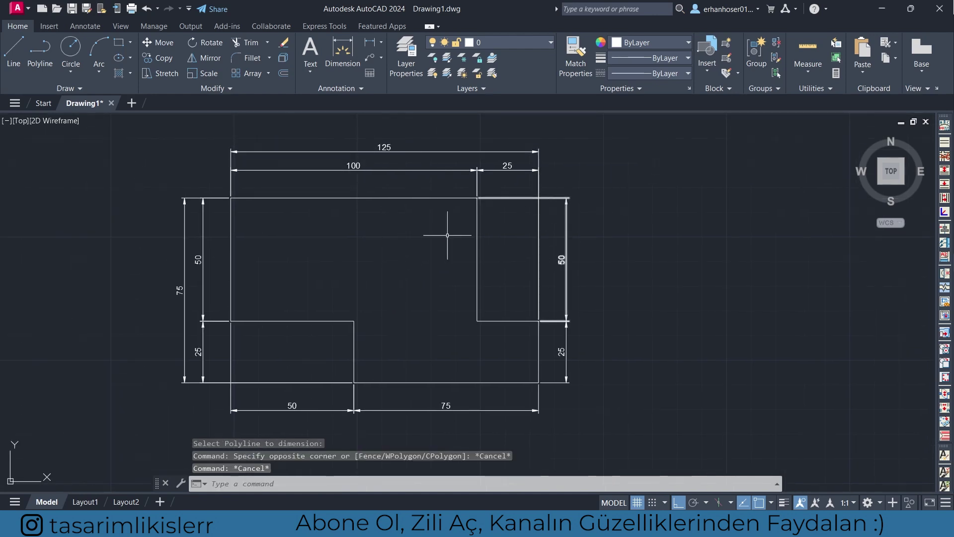
# Pan around to inspect the new dimensions, then select the outline polyline.
pyautogui.moveTo(370, 159)
pyautogui.mouseDown()
pyautogui.moveTo(504, 164)
pyautogui.moveTo(490, 179)
pyautogui.mouseUp()
pyautogui.press('Escape')
pyautogui.click(600, 218)
pyautogui.press('Escape')
pyautogui.moveTo(686, 263); pyautogui.dragTo(546, 290, button='middle')
pyautogui.moveTo(671, 291)
pyautogui.mouseDown(button='middle')
pyautogui.moveTo(496, 291)
pyautogui.moveTo(578, 302)
pyautogui.moveTo(561, 304)
pyautogui.mouseUp(button='middle')
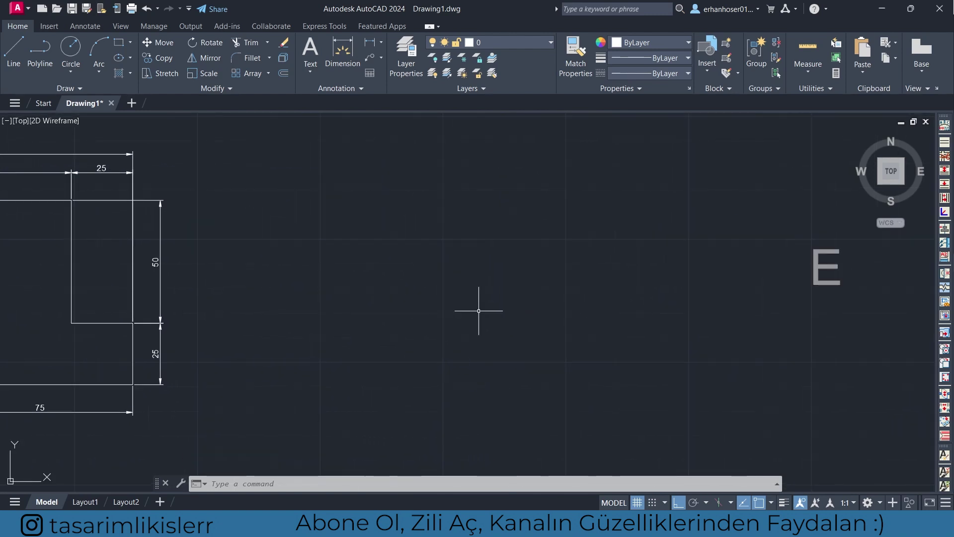
pyautogui.moveTo(315, 307)
pyautogui.mouseDown(button='middle')
pyautogui.moveTo(580, 274)
pyautogui.moveTo(585, 286)
pyautogui.mouseUp(button='middle')
pyautogui.click(340, 231)
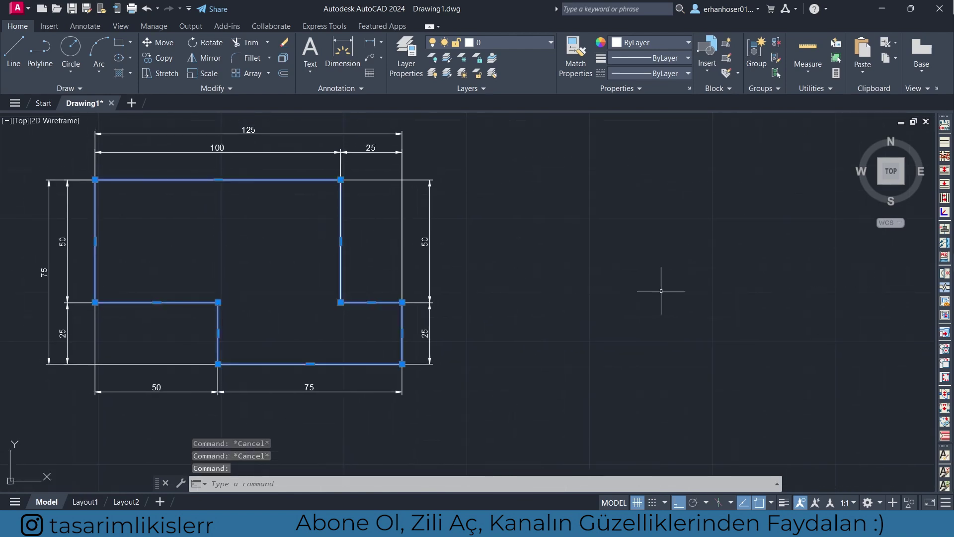
# Copy the stepped outline, without dimensions, to a point on the right.
pyautogui.scroll(2, 640, 294)
pyautogui.write('co')
pyautogui.press('Return')
pyautogui.click(85, 325)
pyautogui.scroll(-3, 473, 303)
pyautogui.scroll(-1, 537, 327)
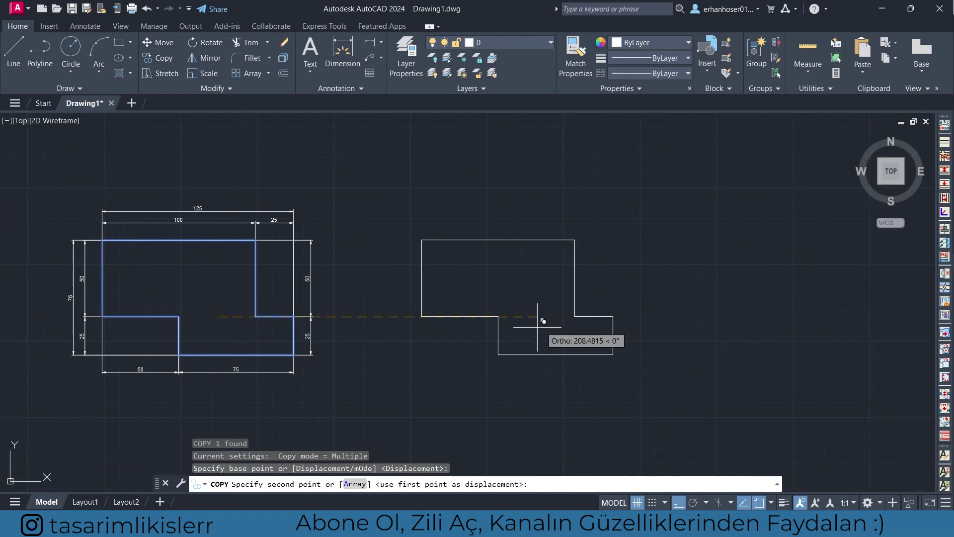
pyautogui.click(585, 324)
pyautogui.press('Escape')
# Centre the copy in view and open the Load/Unload Applications dialog.
pyautogui.scroll(1, 383, 336)
pyautogui.scroll(2, 159, 373)
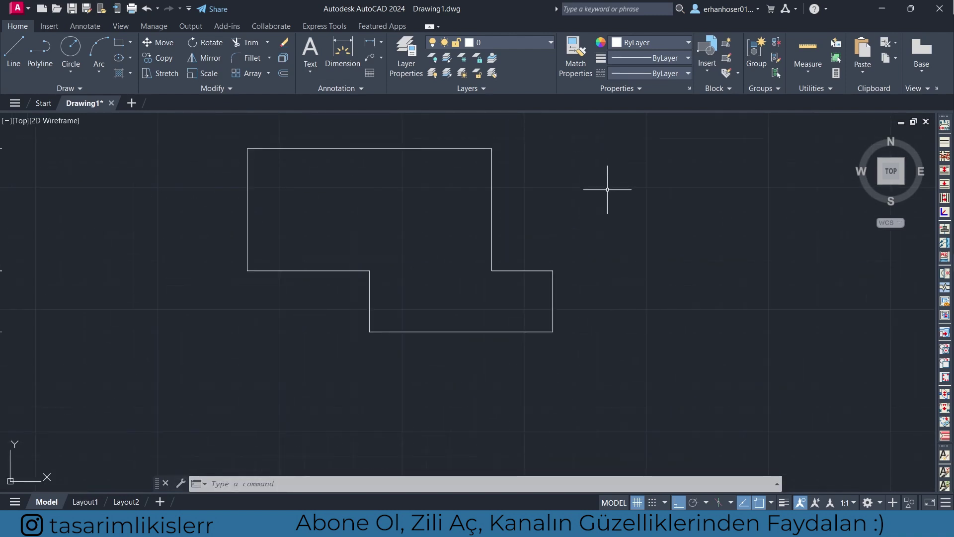
pyautogui.moveTo(667, 234); pyautogui.dragTo(652, 266, button='middle')
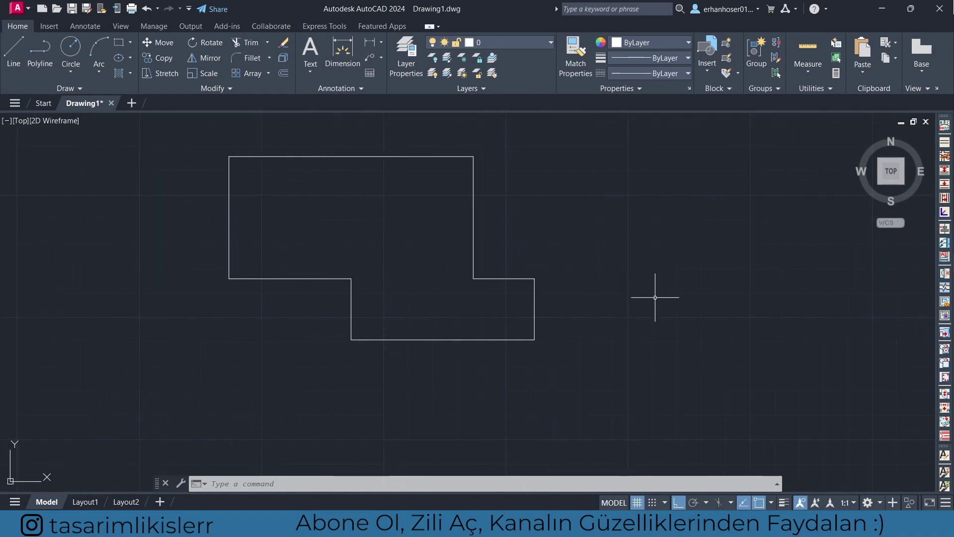
pyautogui.moveTo(683, 301); pyautogui.dragTo(592, 274, button='middle')
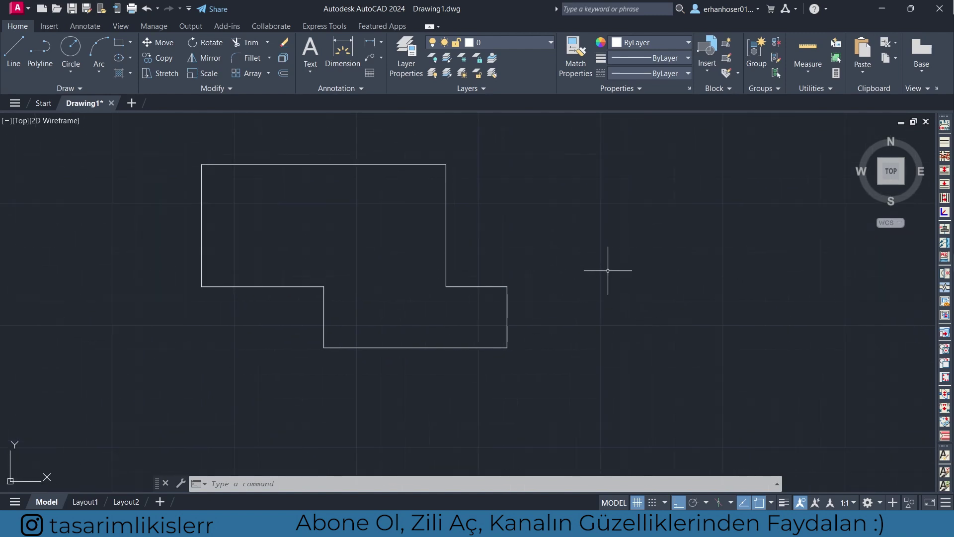
pyautogui.write('appload')
pyautogui.press('Return')
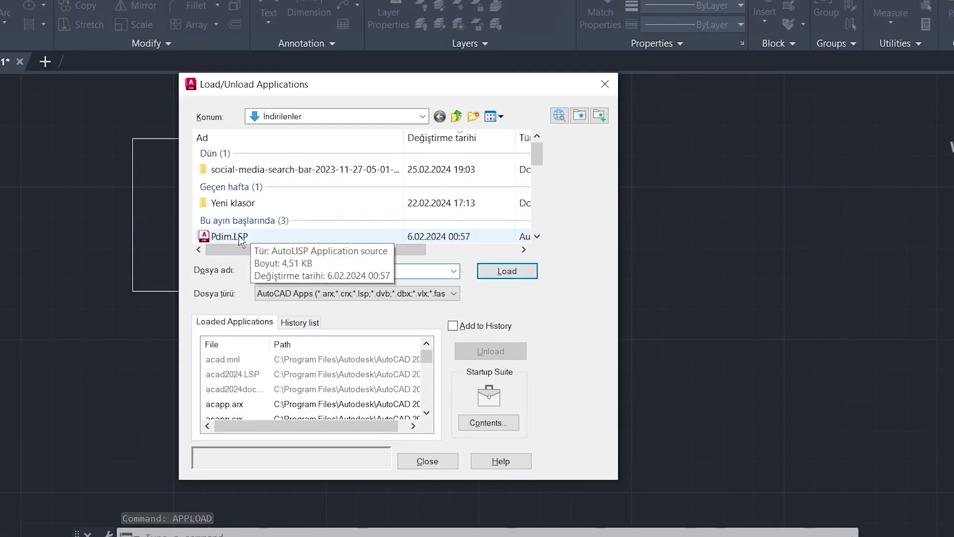
# Load Pdim.LSP, allowing the unsigned file, and close the loader.
pyautogui.click(238, 241)
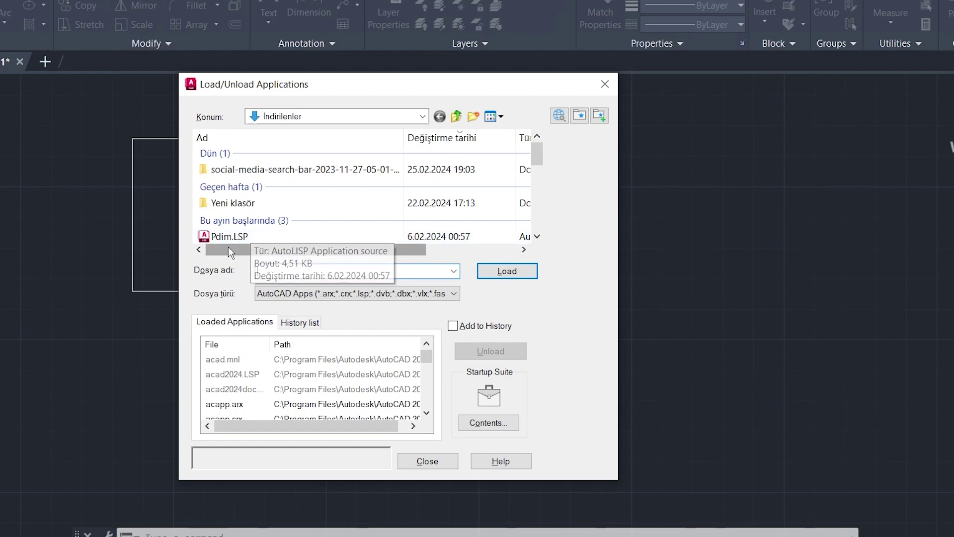
pyautogui.click(517, 273)
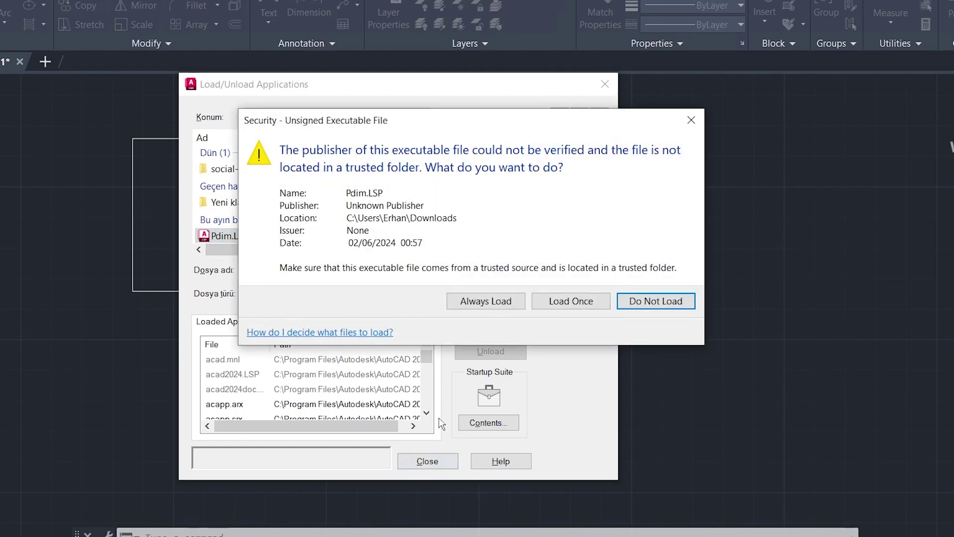
pyautogui.click(508, 301)
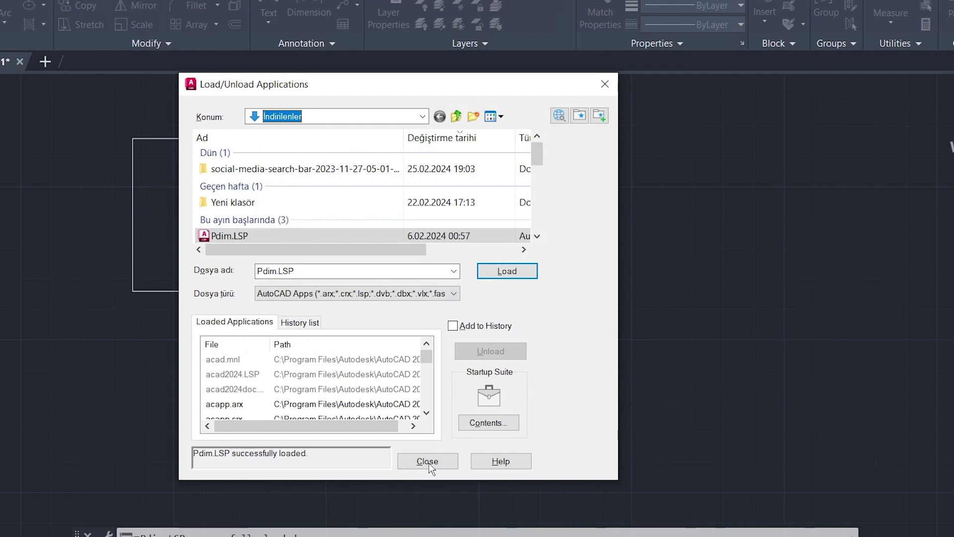
pyautogui.click(428, 462)
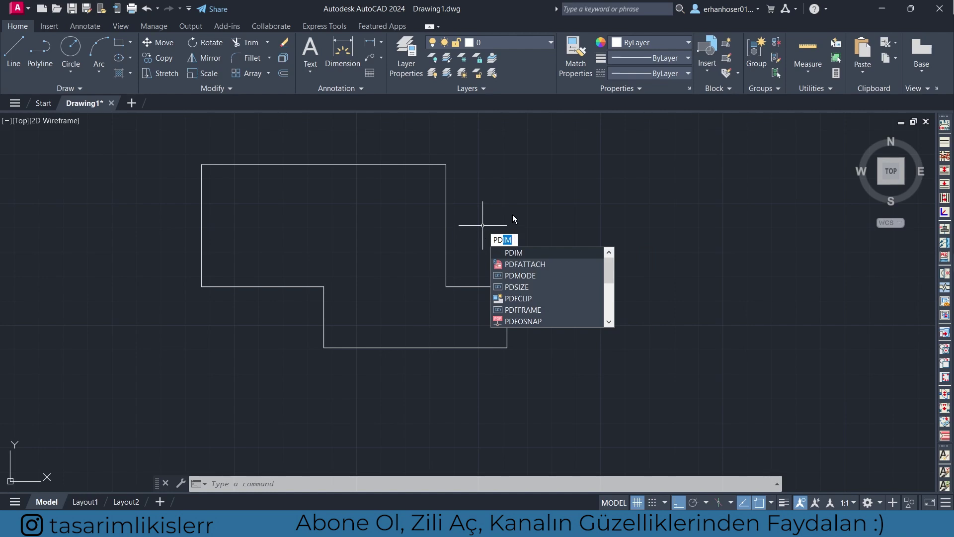
# Run PDIM on the copied outline to dimension all its edges.
pyautogui.press('Return')
pyautogui.click(445, 221)
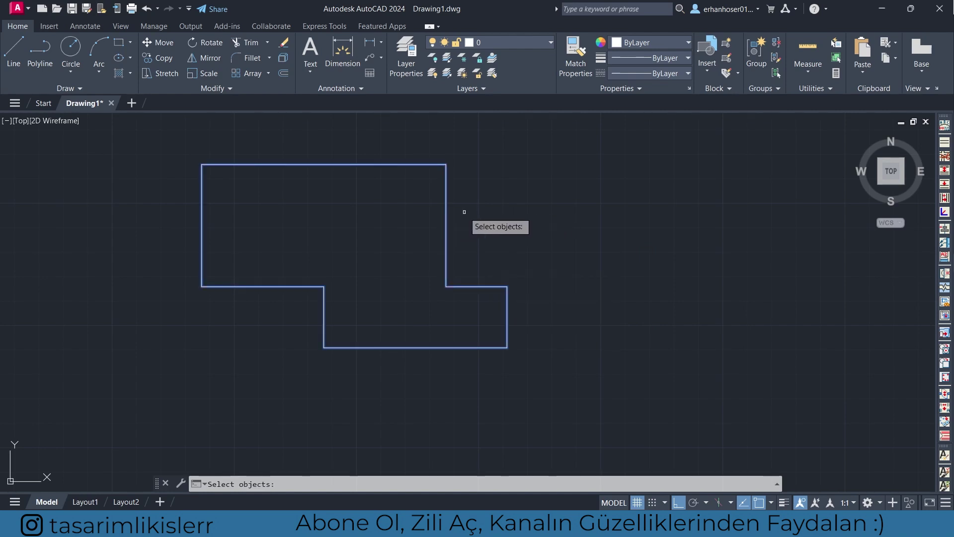
pyautogui.press('Return')
# Inspect the new dimensions and frame both dimensioned outlines together.
pyautogui.click(328, 166)
pyautogui.click(447, 233)
pyautogui.click(498, 281)
pyautogui.press('Escape')
pyautogui.moveTo(511, 324); pyautogui.dragTo(698, 270, button='middle')
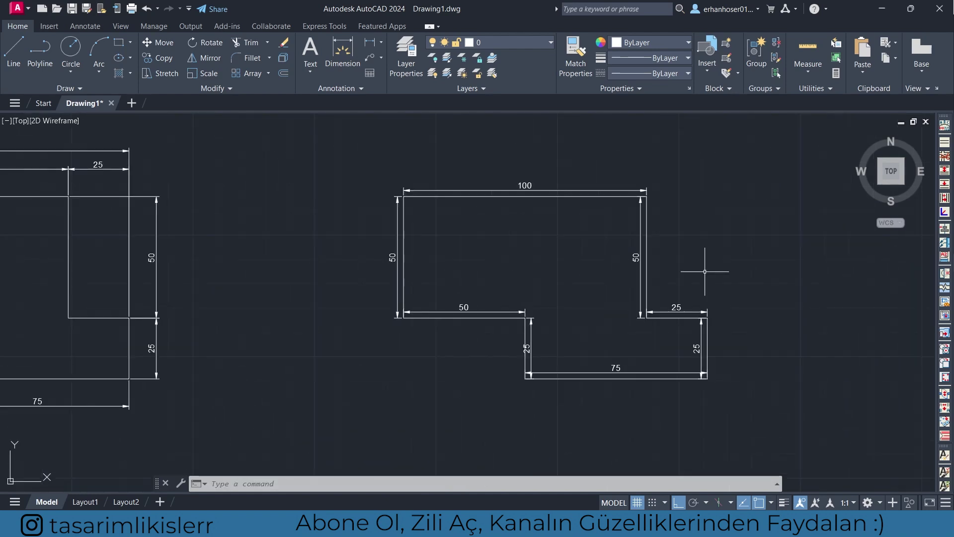
pyautogui.scroll(-2, 628, 271)
pyautogui.moveTo(610, 257); pyautogui.dragTo(555, 251, button='middle')
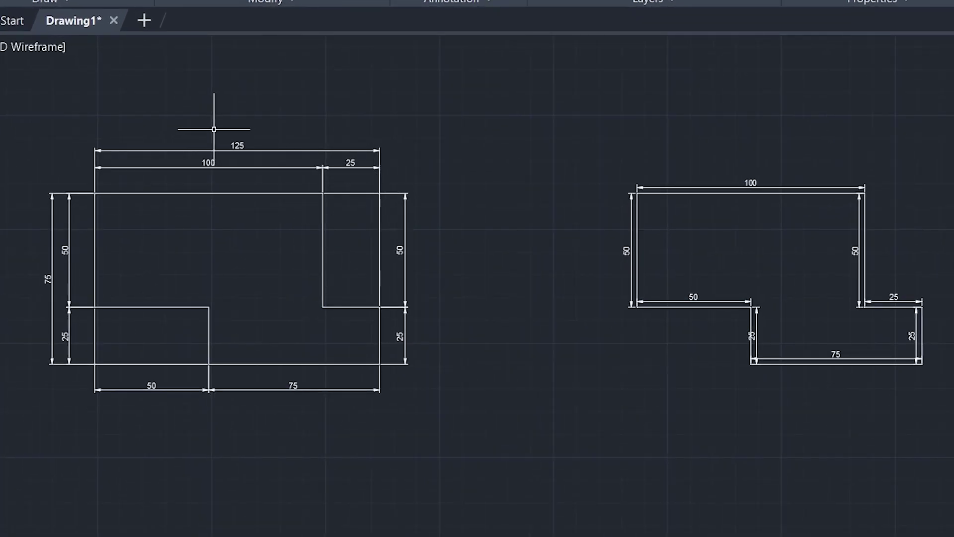
pyautogui.scroll(2, 815, 203)
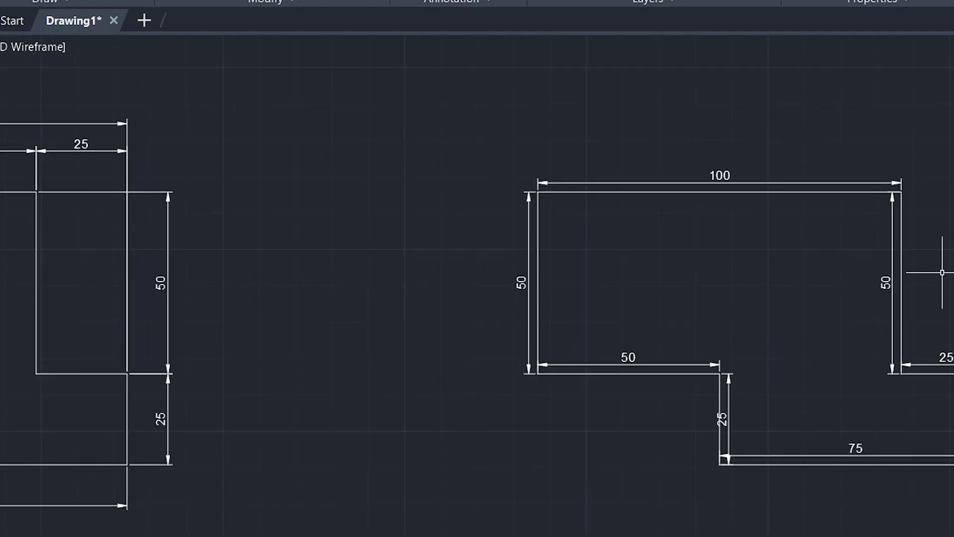
pyautogui.moveTo(937, 273); pyautogui.dragTo(674, 199, button='middle')
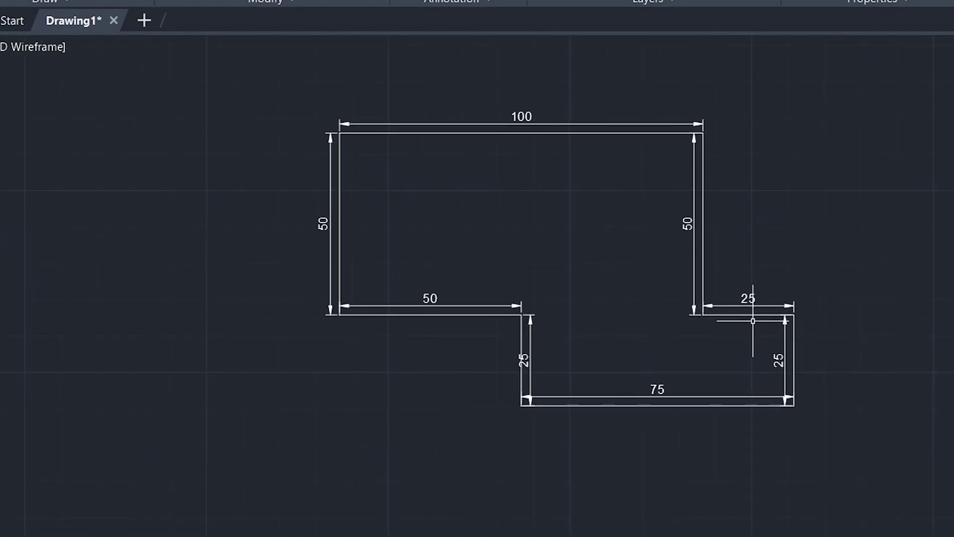
pyautogui.moveTo(754, 287); pyautogui.dragTo(796, 312, button='middle')
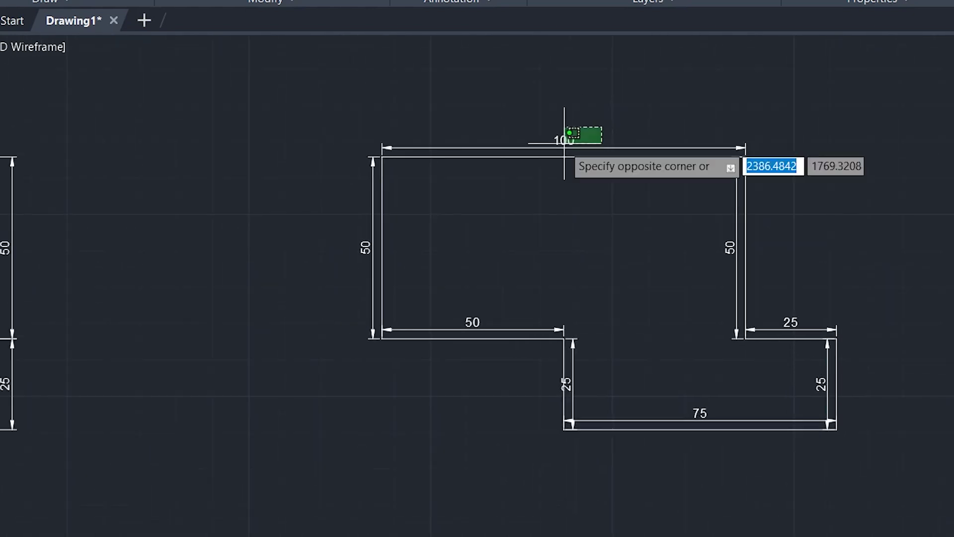
pyautogui.press('Escape')
pyautogui.click(428, 164)
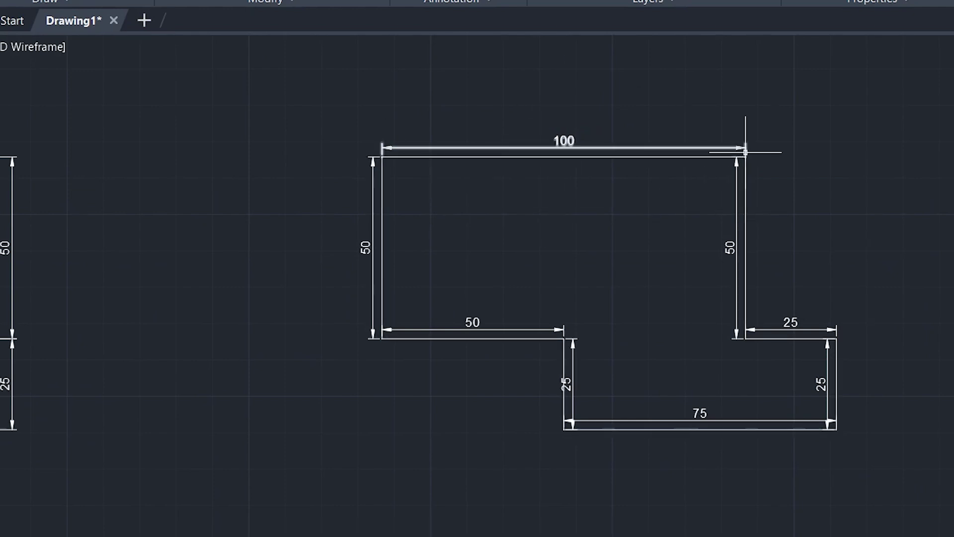
pyautogui.moveTo(326, 183)
pyautogui.mouseDown(button='middle')
pyautogui.moveTo(473, 209)
pyautogui.moveTo(418, 210)
pyautogui.mouseUp(button='middle')
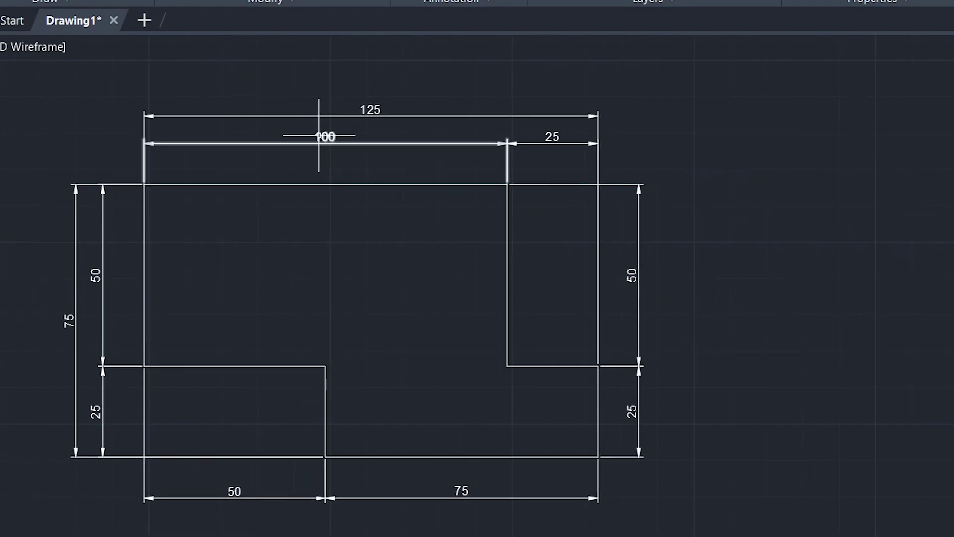
pyautogui.click(544, 368)
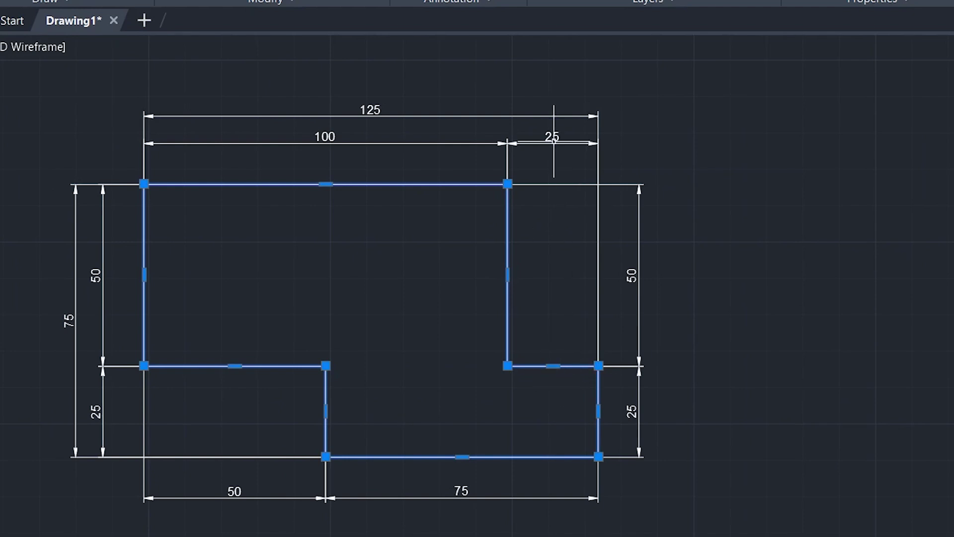
pyautogui.press('Escape')
pyautogui.click(554, 121)
pyautogui.click(389, 156)
pyautogui.press('Escape')
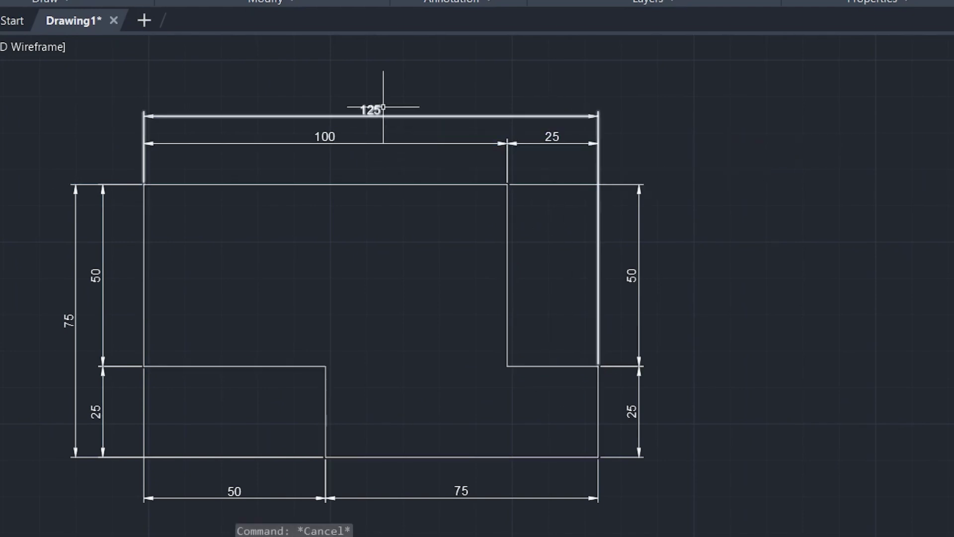
pyautogui.click(472, 124)
pyautogui.press('Escape')
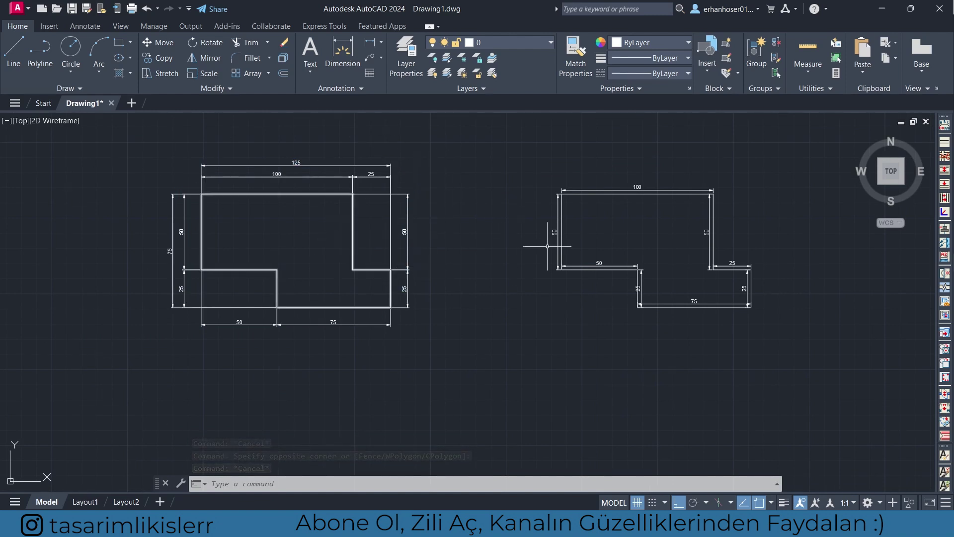
pyautogui.scroll(2, 585, 243)
pyautogui.click(688, 132)
pyautogui.click(277, 341)
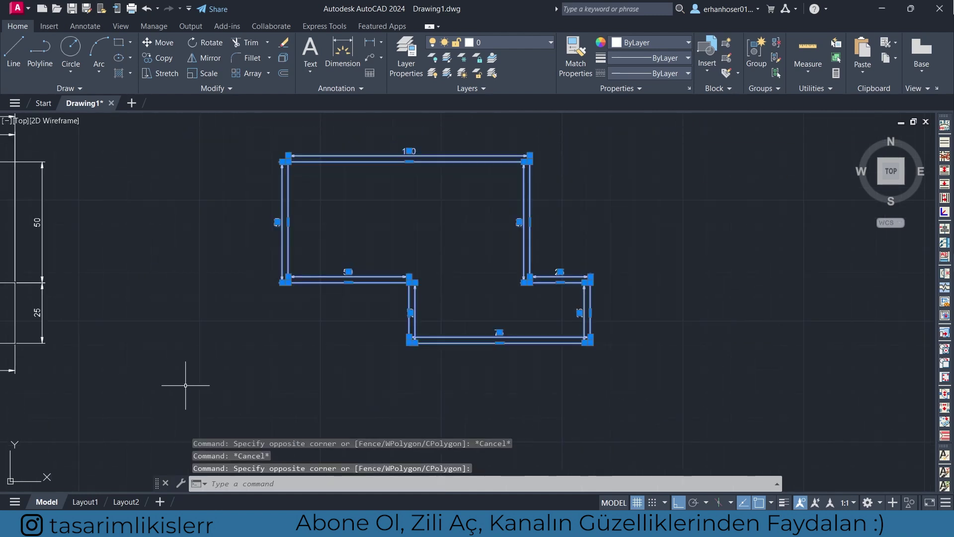
pyautogui.press('Escape')
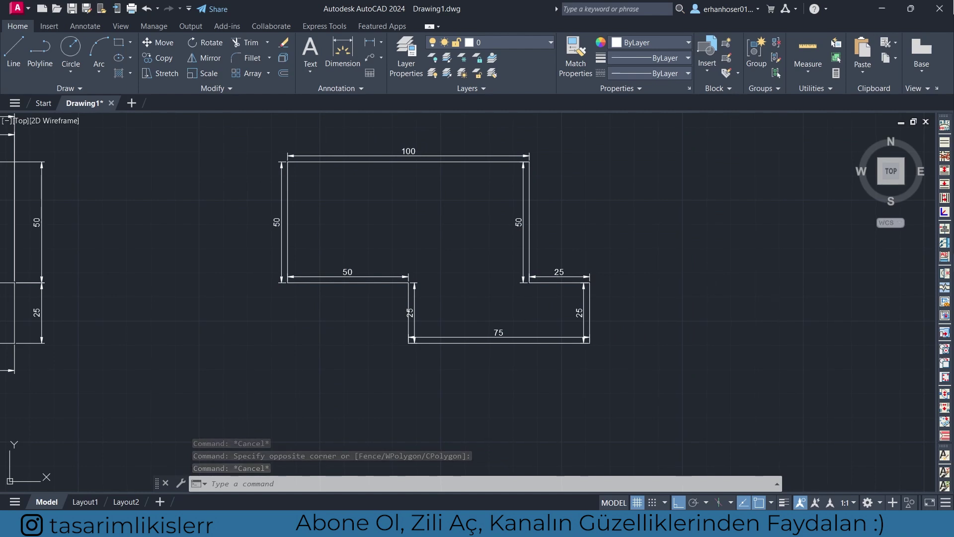
pyautogui.moveTo(646, 129); pyautogui.dragTo(806, 146, button='middle')
pyautogui.click(807, 145)
pyautogui.click(431, 391)
pyautogui.press('Escape')
pyautogui.press('Escape')
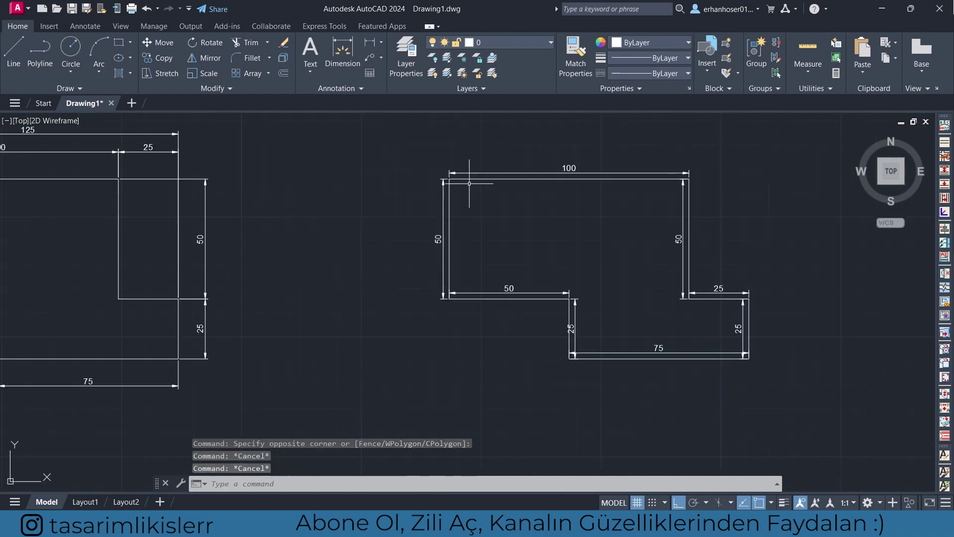
pyautogui.moveTo(315, 334); pyautogui.dragTo(621, 341, button='middle')
pyautogui.click(621, 132)
pyautogui.click(249, 415)
pyautogui.press('Escape')
pyautogui.press('Escape')
pyautogui.moveTo(701, 302); pyautogui.dragTo(611, 300, button='middle')
pyautogui.scroll(-2, 594, 246)
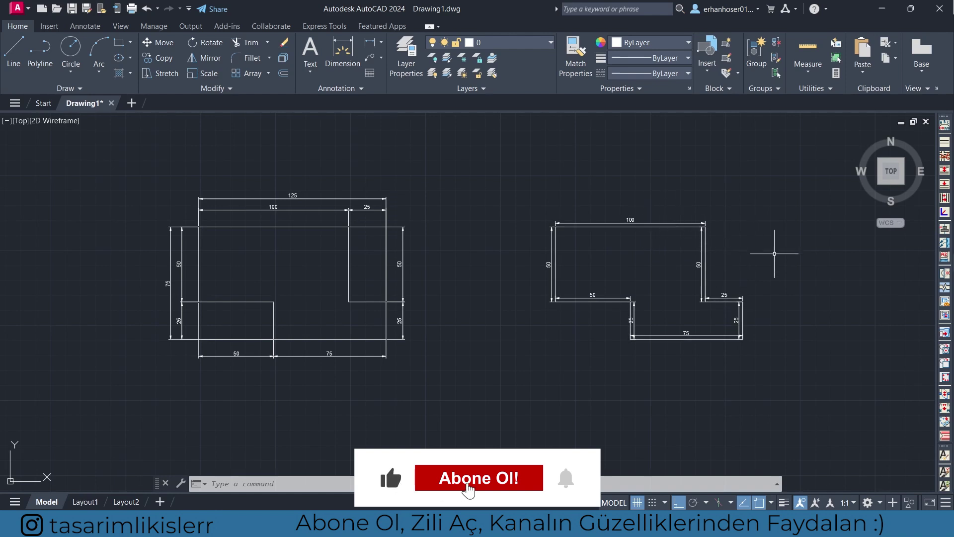
pyautogui.moveTo(826, 283)
pyautogui.mouseDown(button='middle')
pyautogui.moveTo(773, 285)
pyautogui.moveTo(682, 327)
pyautogui.moveTo(628, 287)
pyautogui.moveTo(405, 319)
pyautogui.mouseUp(button='middle')
pyautogui.press('l')
pyautogui.press('Return')
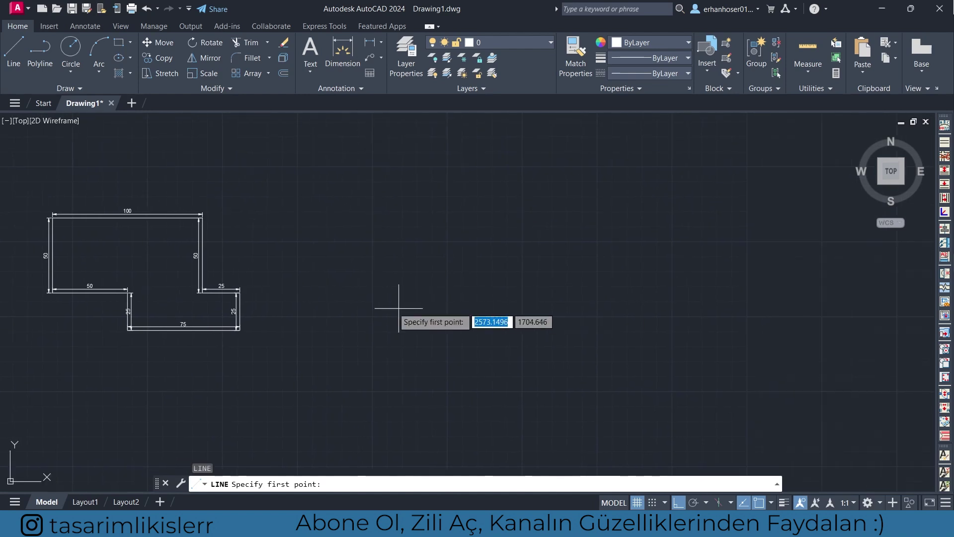
# Draw a five-segment zigzag line with alternating peaks and valleys beside the outline.
pyautogui.click(362, 306)
pyautogui.click(429, 192)
pyautogui.click(568, 344)
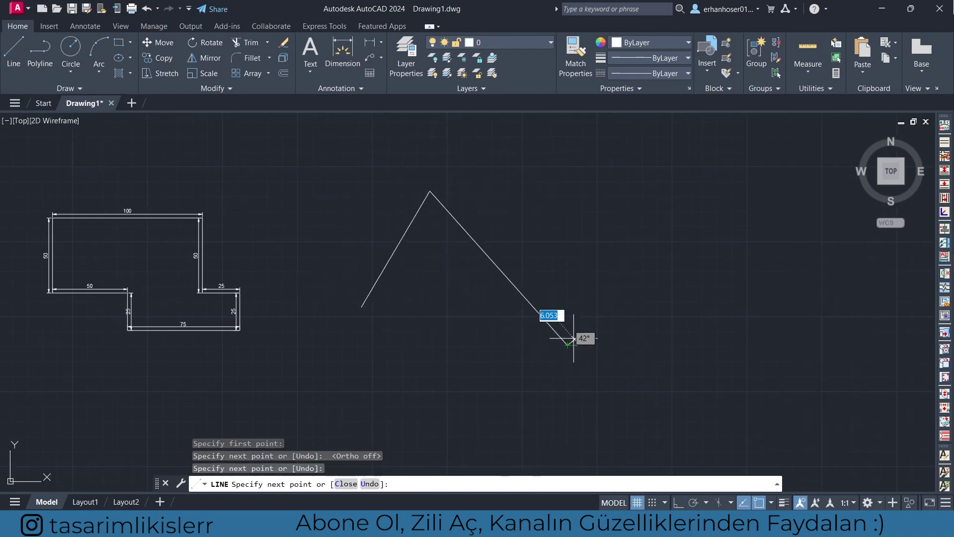
pyautogui.click(665, 176)
pyautogui.click(809, 420)
pyautogui.scroll(-2, 545, 366)
pyautogui.click(624, 243)
pyautogui.press('Escape')
pyautogui.press('Escape')
# Window-select the zigzag segments to check them, then clear the selection.
pyautogui.click(622, 201)
pyautogui.click(271, 344)
pyautogui.press('Escape')
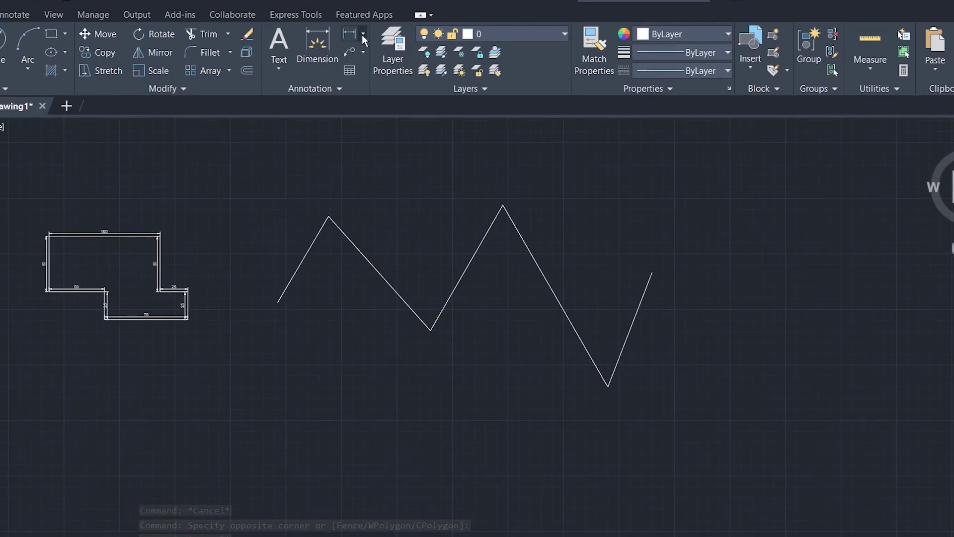
pyautogui.click(382, 44)
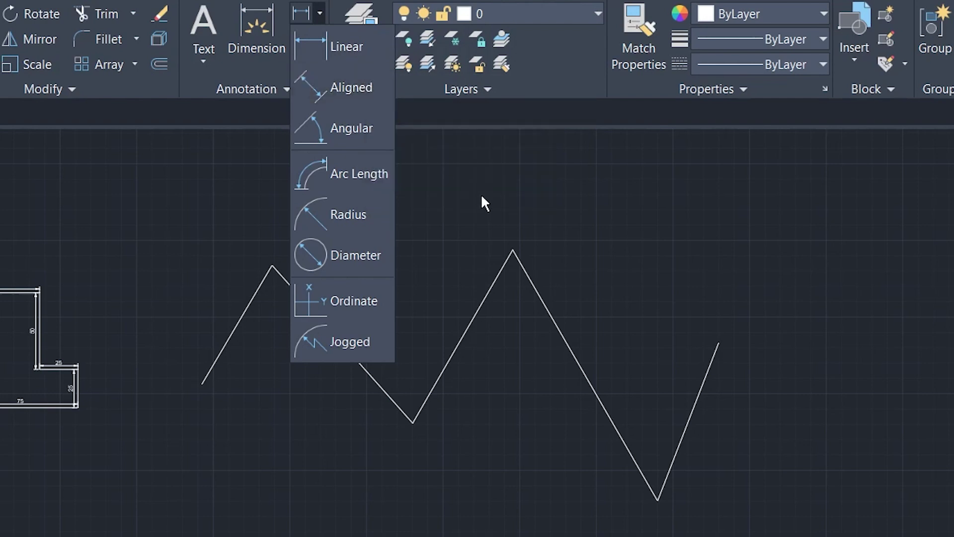
pyautogui.click(502, 198)
pyautogui.click(251, 367)
pyautogui.click(230, 350)
pyautogui.press('Escape')
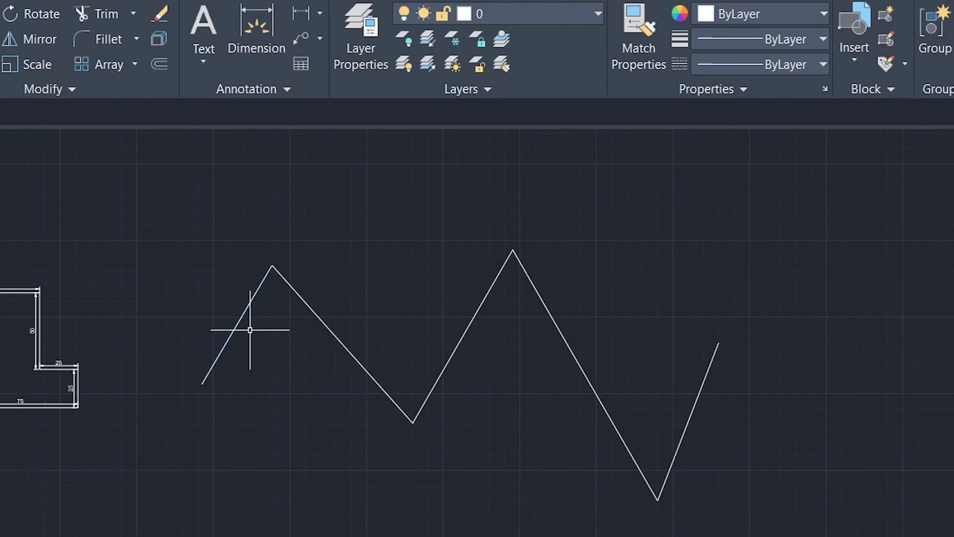
pyautogui.click(320, 13)
pyautogui.click(358, 58)
pyautogui.click(202, 384)
pyautogui.click(273, 266)
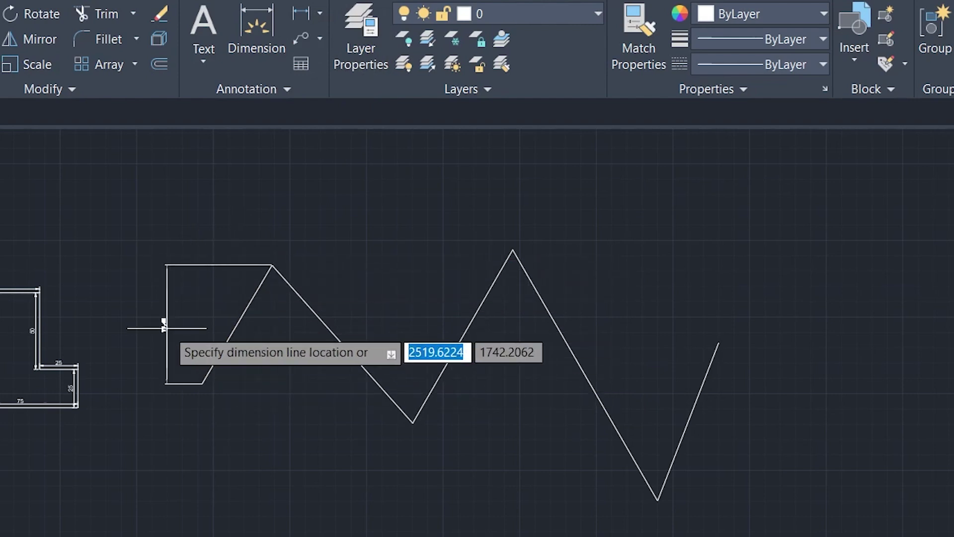
pyautogui.press('Escape')
pyautogui.click(320, 14)
pyautogui.click(331, 88)
pyautogui.click(202, 383)
pyautogui.click(273, 265)
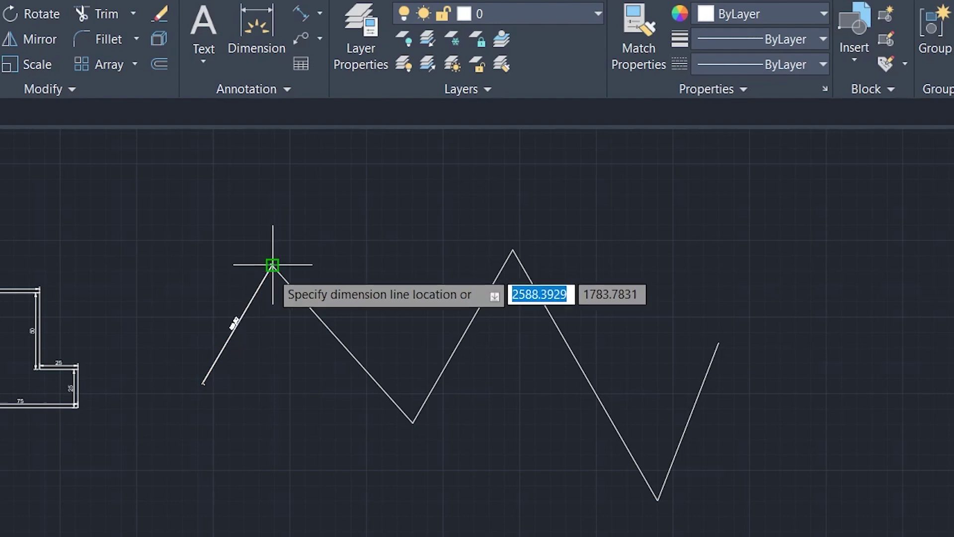
pyautogui.click(236, 260)
pyautogui.moveTo(285, 273); pyautogui.dragTo(317, 287, button='middle')
pyautogui.scroll(2, 269, 325)
pyautogui.scroll(2, 267, 338)
pyautogui.click(276, 298)
pyautogui.press('Escape')
pyautogui.scroll(-3, 305, 284)
pyautogui.click(234, 292)
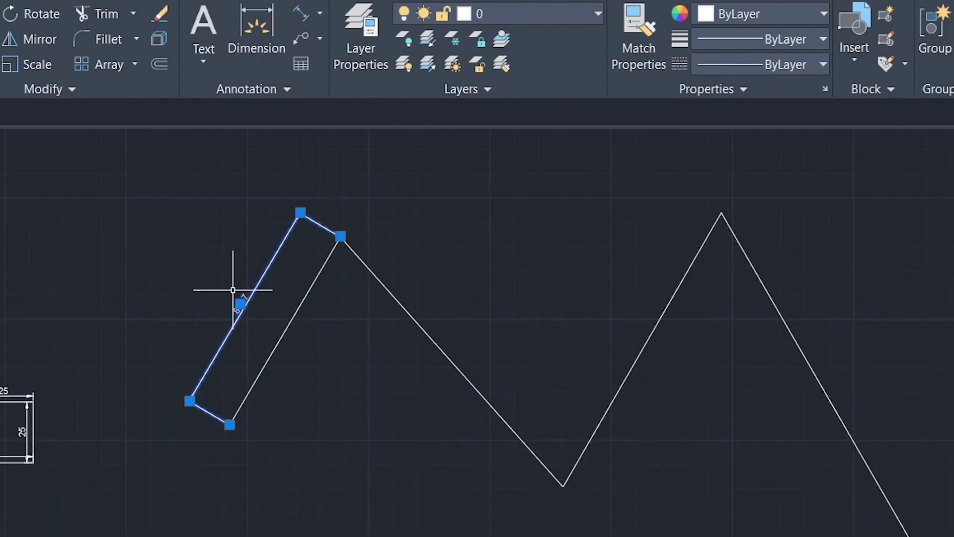
pyautogui.press('Delete')
pyautogui.scroll(-2, 528, 362)
pyautogui.moveTo(631, 390); pyautogui.dragTo(517, 360, button='middle')
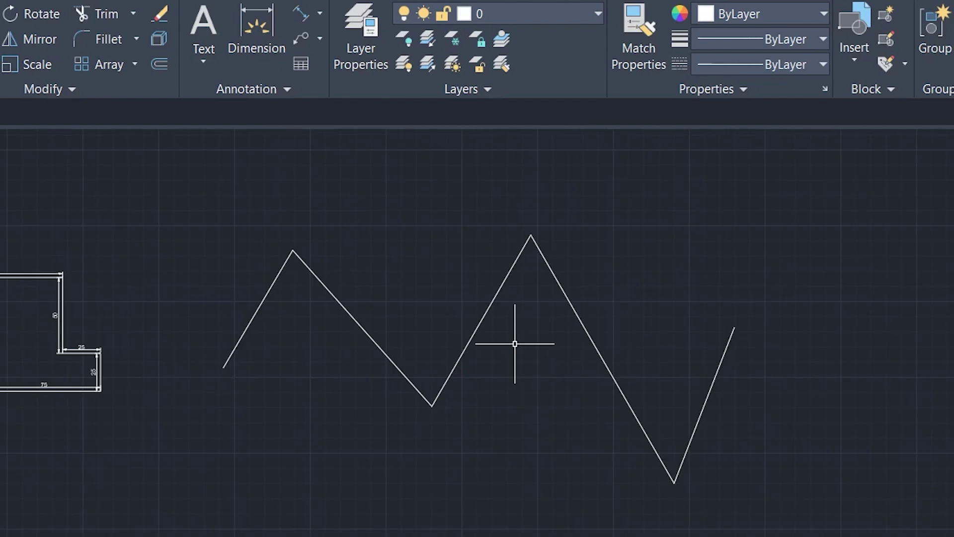
pyautogui.click(750, 383)
pyautogui.click(213, 188)
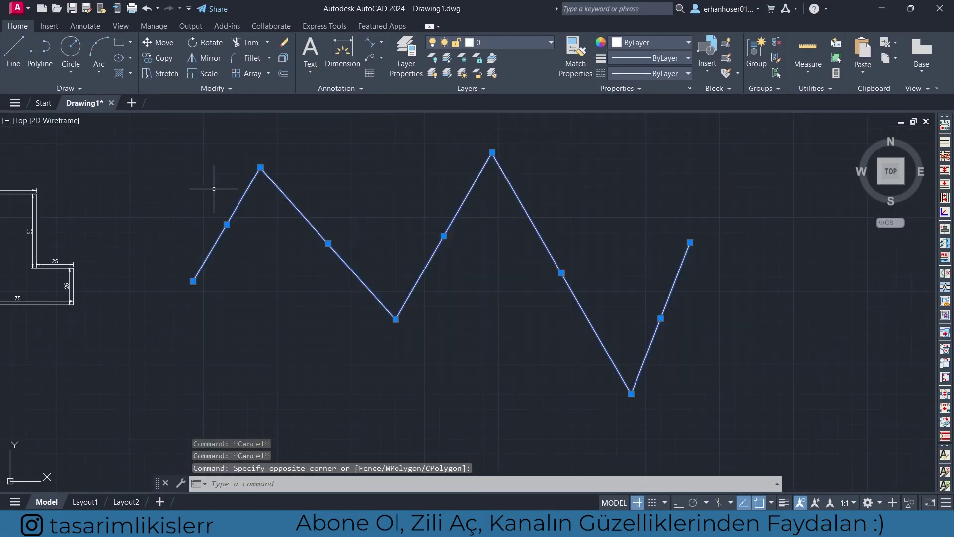
# Join the five zigzag segments into one polyline and type PD to call PDIM.
pyautogui.press('Escape')
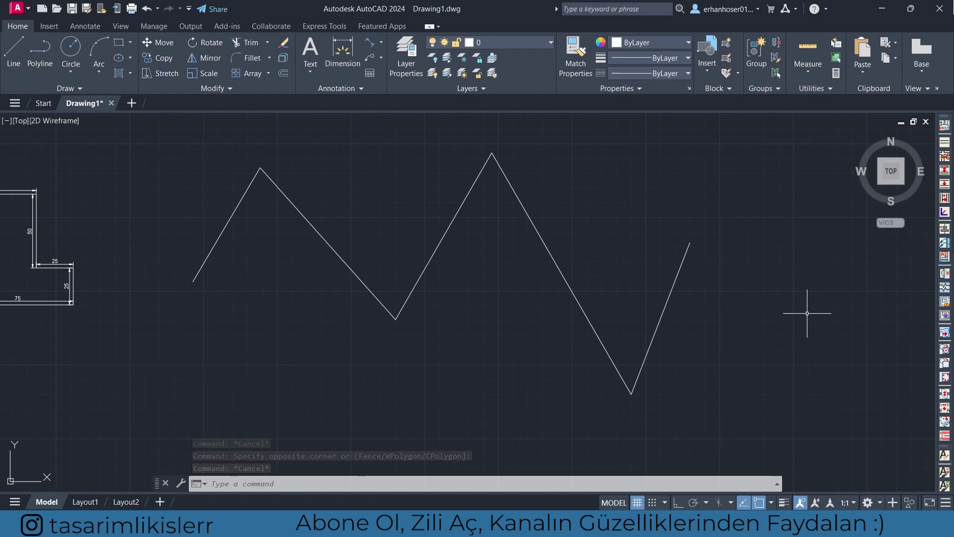
pyautogui.click(726, 356)
pyautogui.click(408, 291)
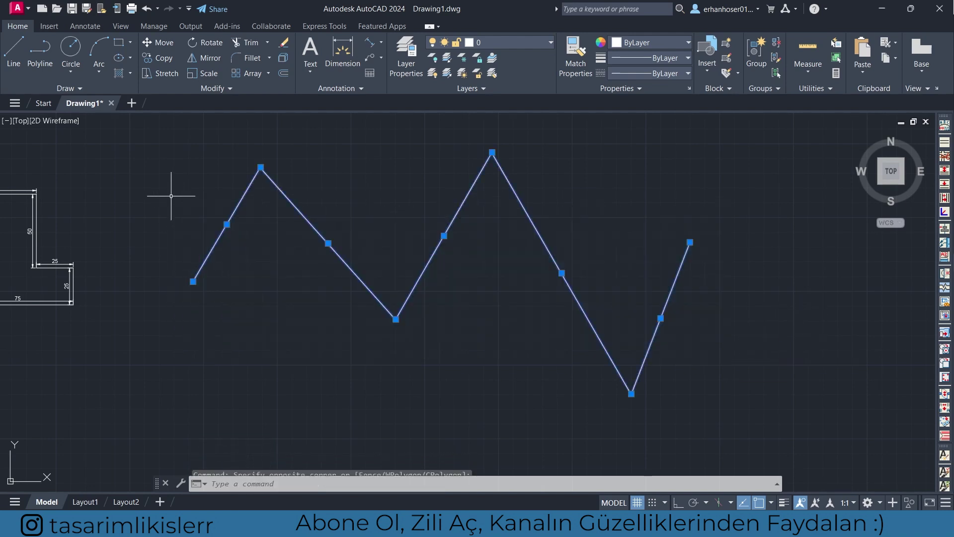
pyautogui.write('j')
pyautogui.press('Return')
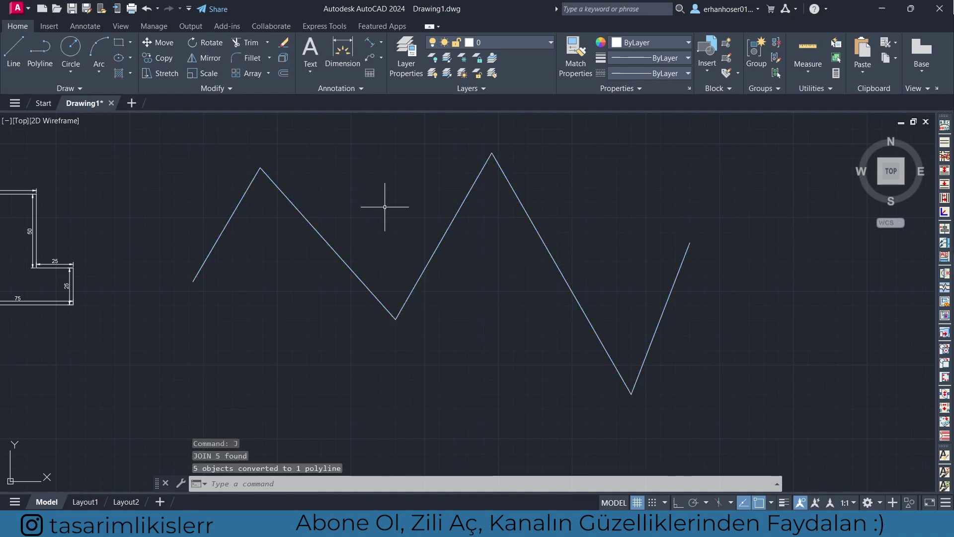
pyautogui.press('Escape')
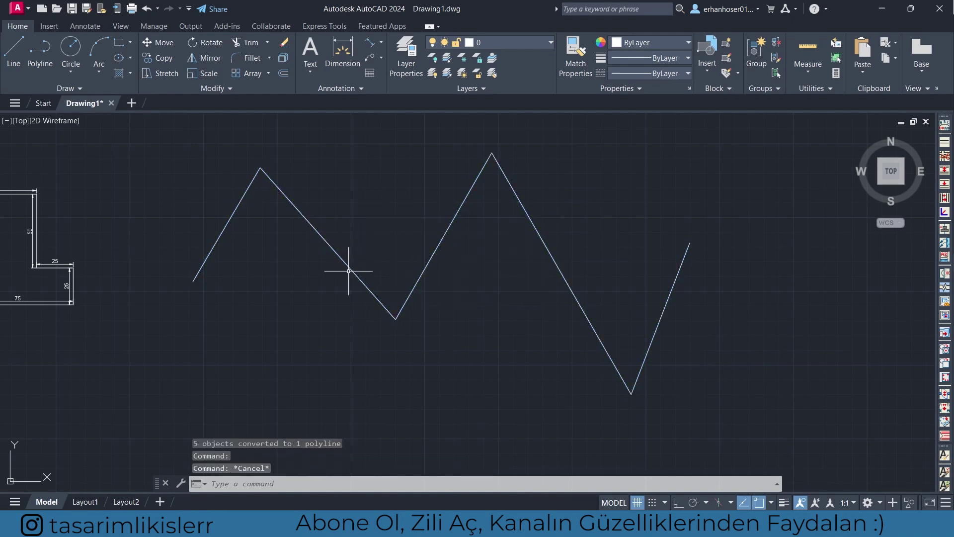
pyautogui.scroll(1, 628, 245)
pyautogui.write('pd')
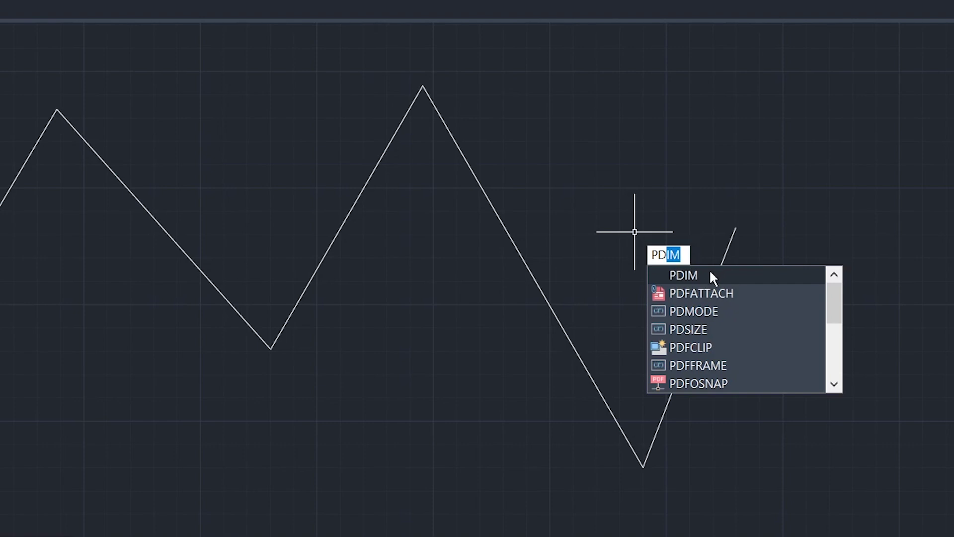
# Run PDIM on the zigzag polyline to place aligned dimensions like 89.97, 137.95 and 189.09.
pyautogui.press('Return')
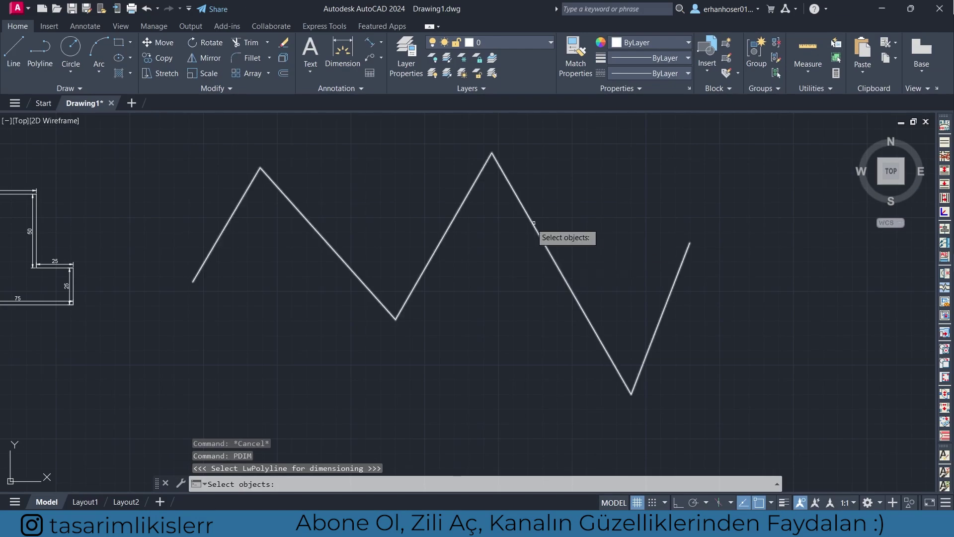
pyautogui.click(533, 222)
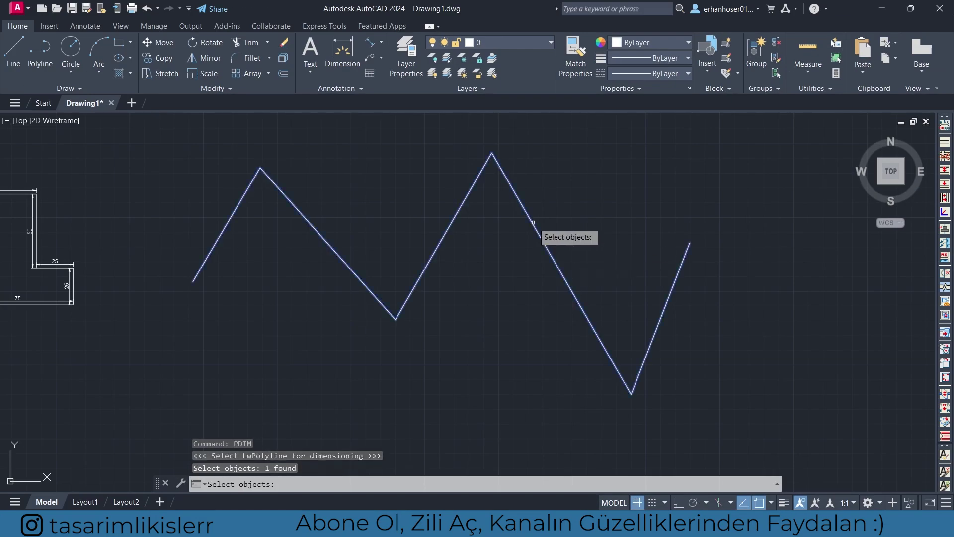
pyautogui.press('Return')
pyautogui.scroll(3, 214, 219)
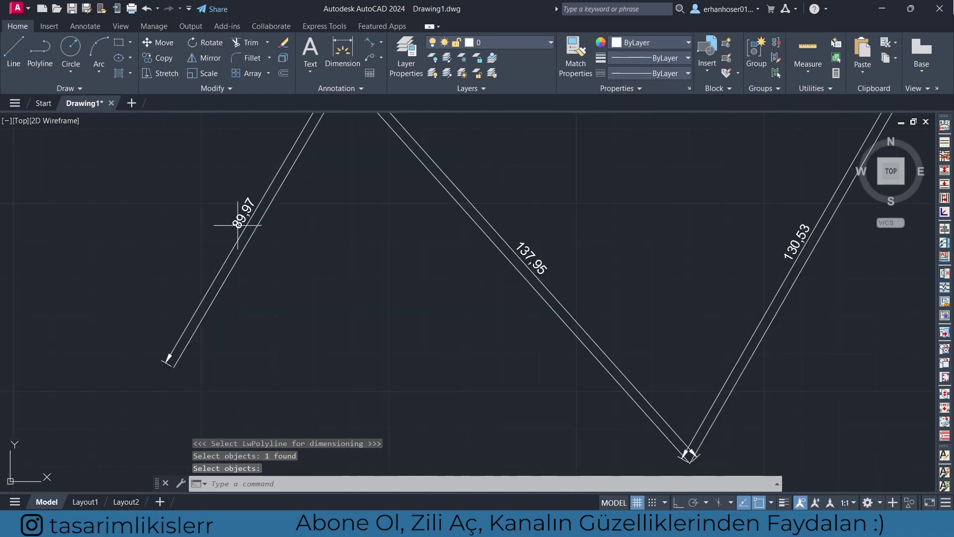
pyautogui.press('Escape')
pyautogui.press('Escape')
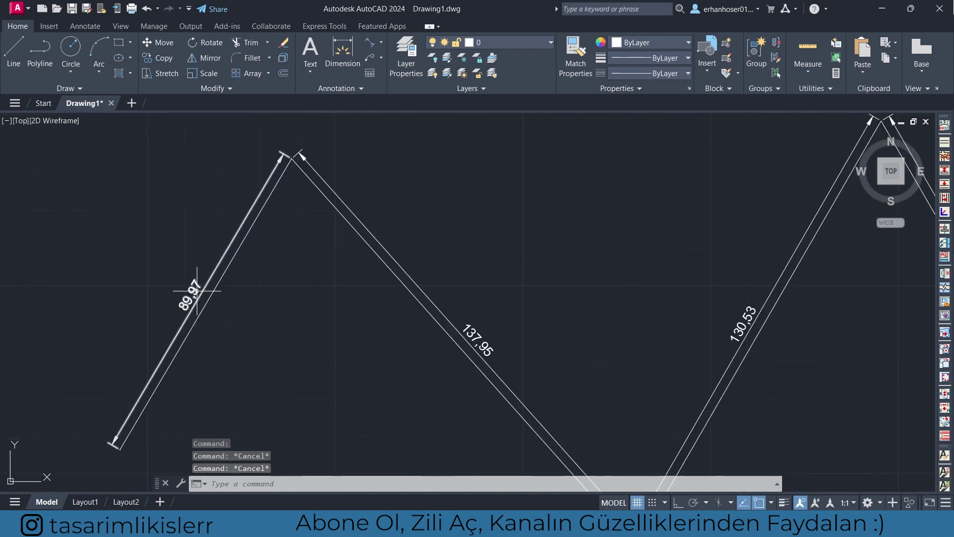
# Select the 89.97, 137.95 and remaining zigzag dimensions and erase them.
pyautogui.moveTo(450, 324); pyautogui.dragTo(384, 280, button='middle')
pyautogui.click(384, 279)
pyautogui.press('Escape')
pyautogui.scroll(-2, 122, 255)
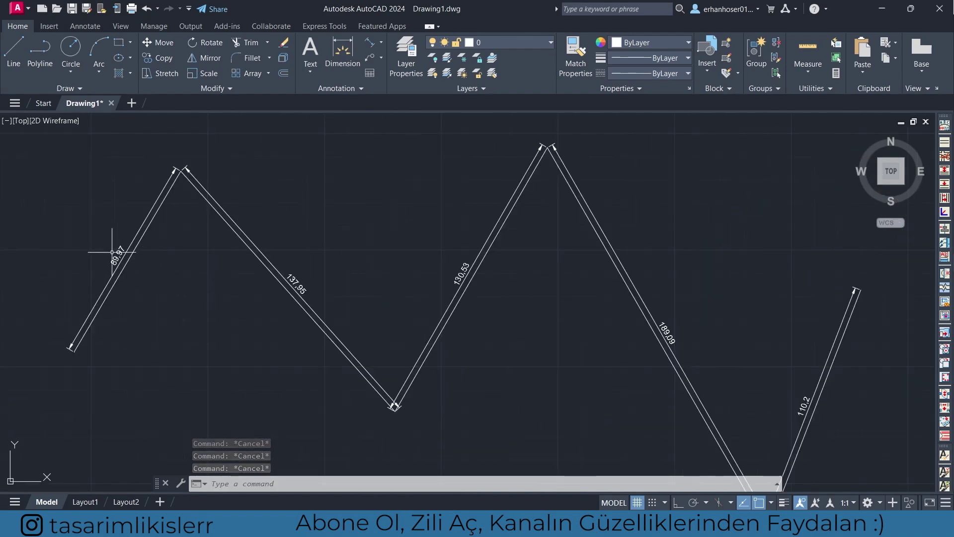
pyautogui.click(114, 253)
pyautogui.click(293, 281)
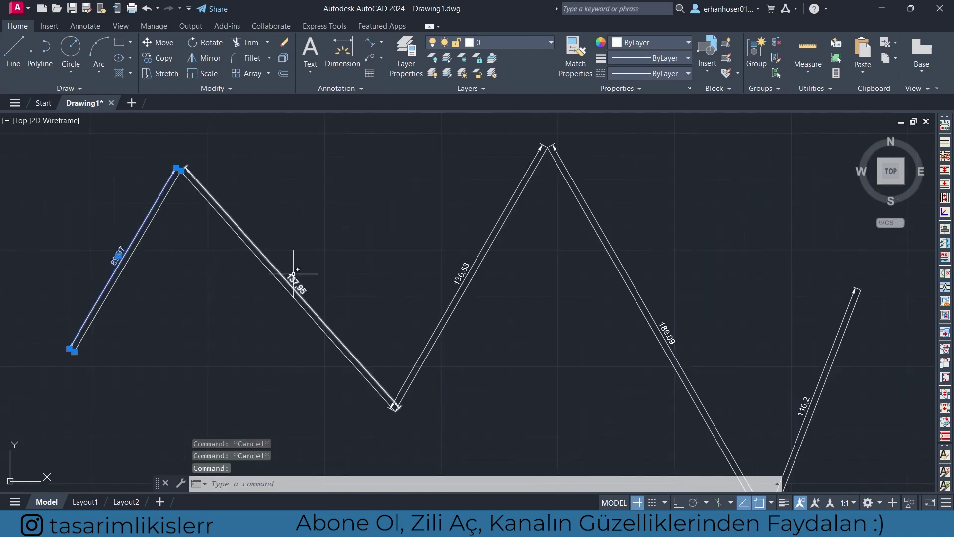
pyautogui.click(457, 269)
pyautogui.click(472, 270)
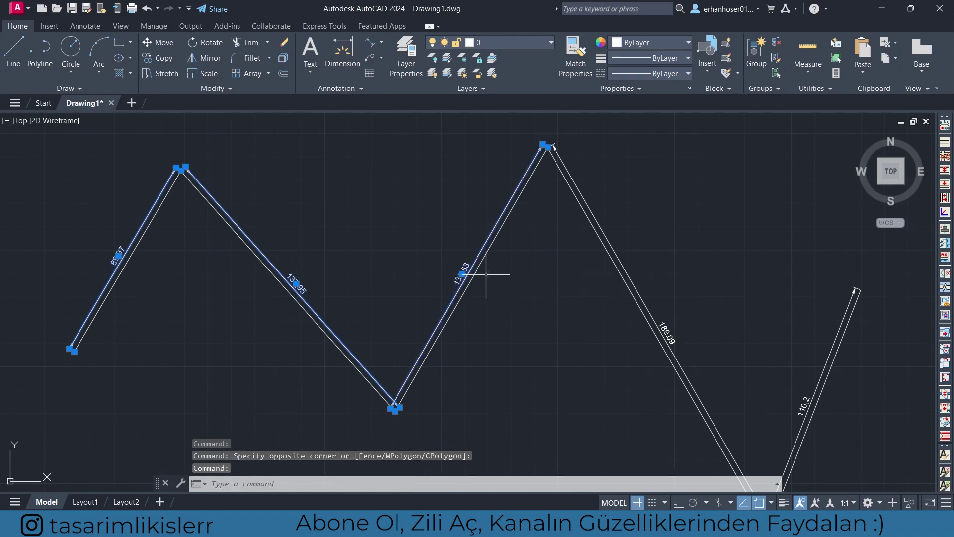
pyautogui.press('Delete')
# Dimension the zigzag with DPL's chained horizontal and vertical dimensions, including the 337.67 overall width.
pyautogui.write('dpl')
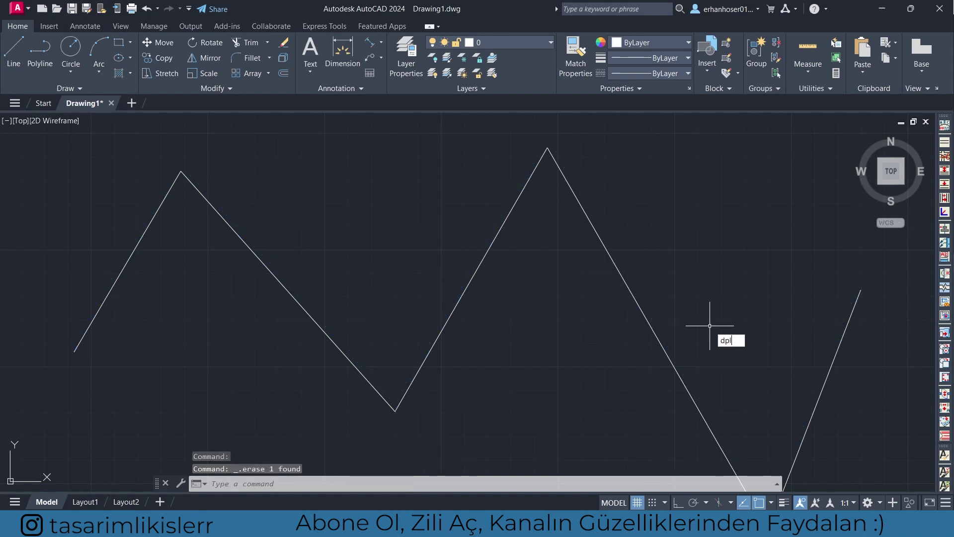
pyautogui.press('Return')
pyautogui.moveTo(684, 335); pyautogui.dragTo(643, 271, button='middle')
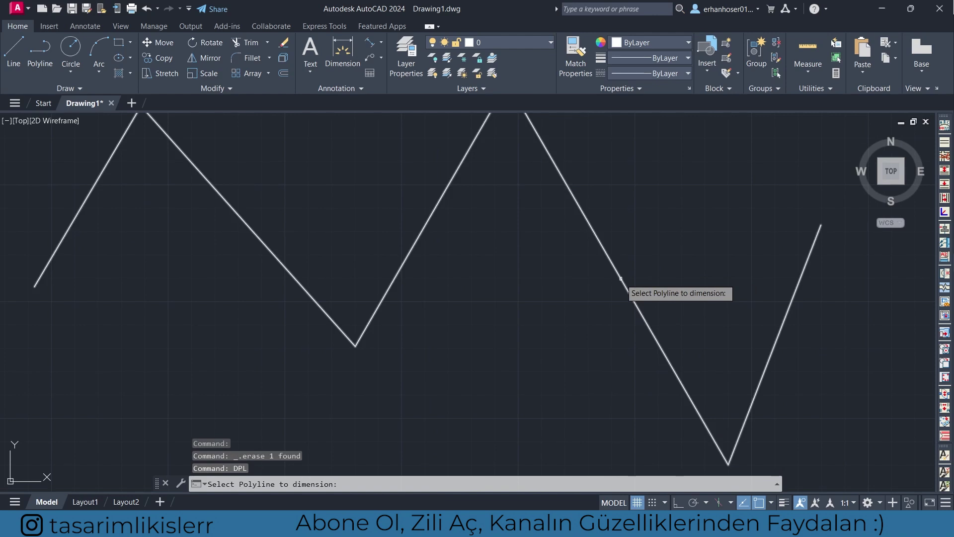
pyautogui.click(620, 279)
pyautogui.scroll(-3, 666, 258)
pyautogui.moveTo(670, 198); pyautogui.dragTo(566, 224, button='middle')
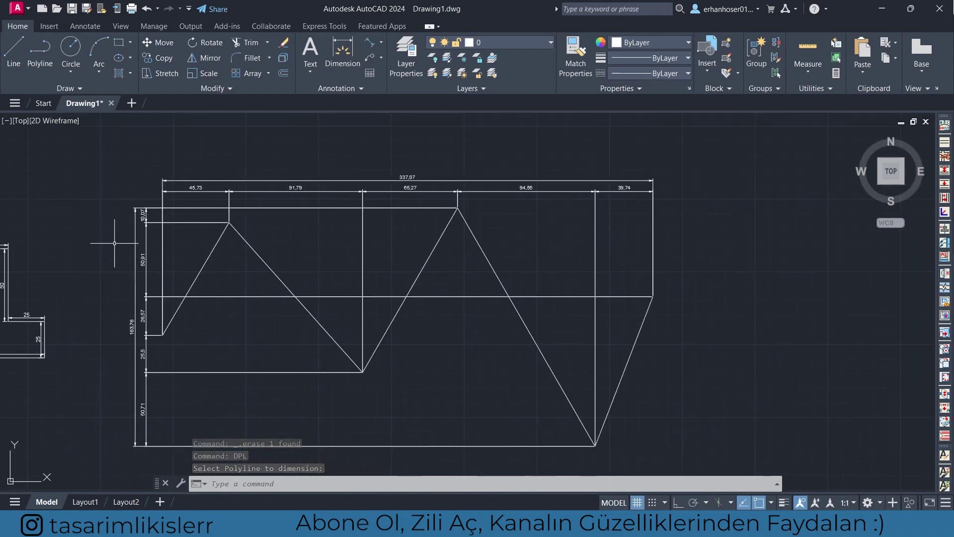
pyautogui.moveTo(370, 218); pyautogui.dragTo(512, 193, button='middle')
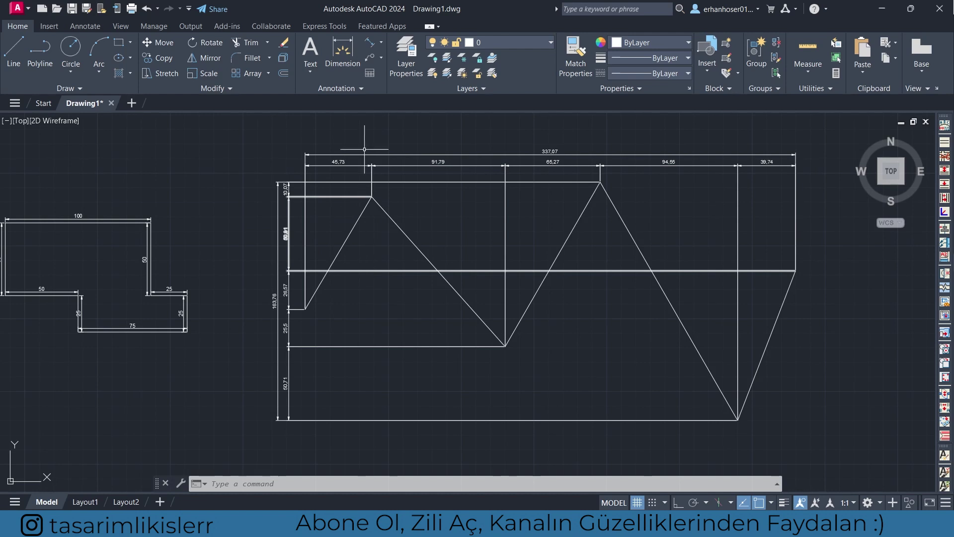
pyautogui.scroll(2, 362, 171)
pyautogui.scroll(-2, 410, 205)
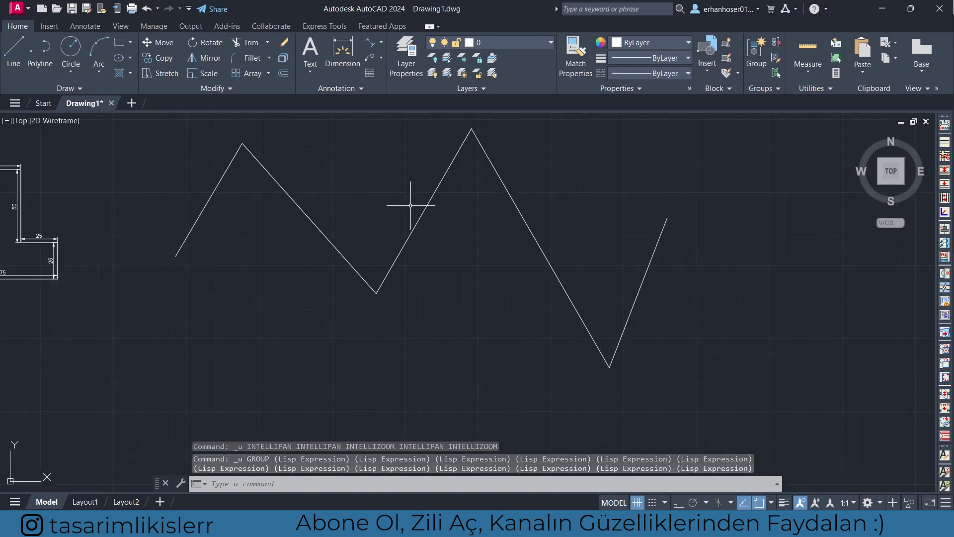
# Run PDIM on the zigzag polyline to add aligned length dimensions to every segment.
pyautogui.write('pdim')
pyautogui.press('Return')
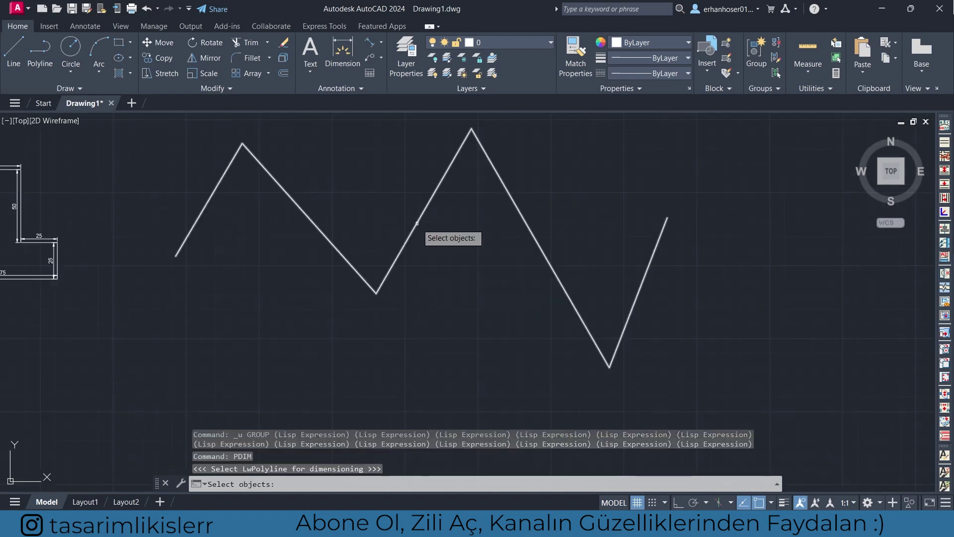
pyautogui.click(417, 223)
pyautogui.press('Return')
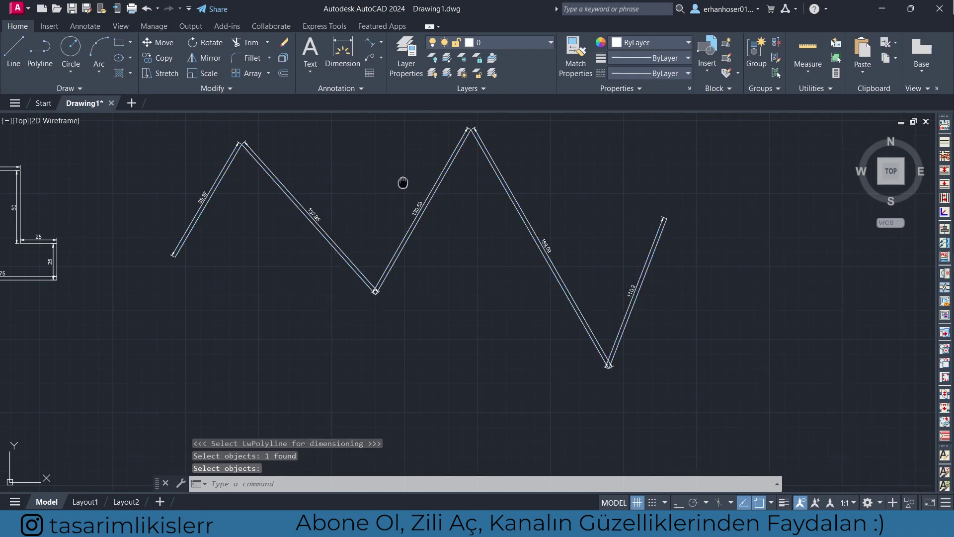
# Check the 89.97, 130.53, 189.09 and 110.2 zigzag dimensions beside the stepped outlines.
pyautogui.click(114, 226)
pyautogui.press('Escape')
pyautogui.press('Escape')
pyautogui.click(318, 243)
pyautogui.click(444, 278)
pyautogui.click(543, 319)
pyautogui.press('Escape')
pyautogui.scroll(2, 296, 282)
pyautogui.scroll(2, 457, 260)
pyautogui.moveTo(351, 238); pyautogui.dragTo(494, 288, button='middle')
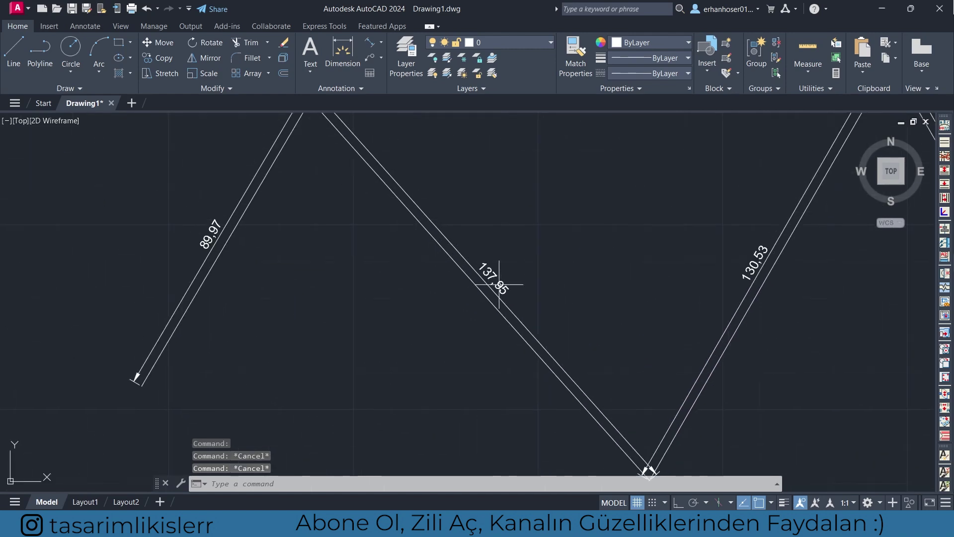
pyautogui.scroll(-3, 475, 252)
pyautogui.scroll(-2, 497, 253)
pyautogui.scroll(-1, 505, 264)
pyautogui.scroll(2, 266, 264)
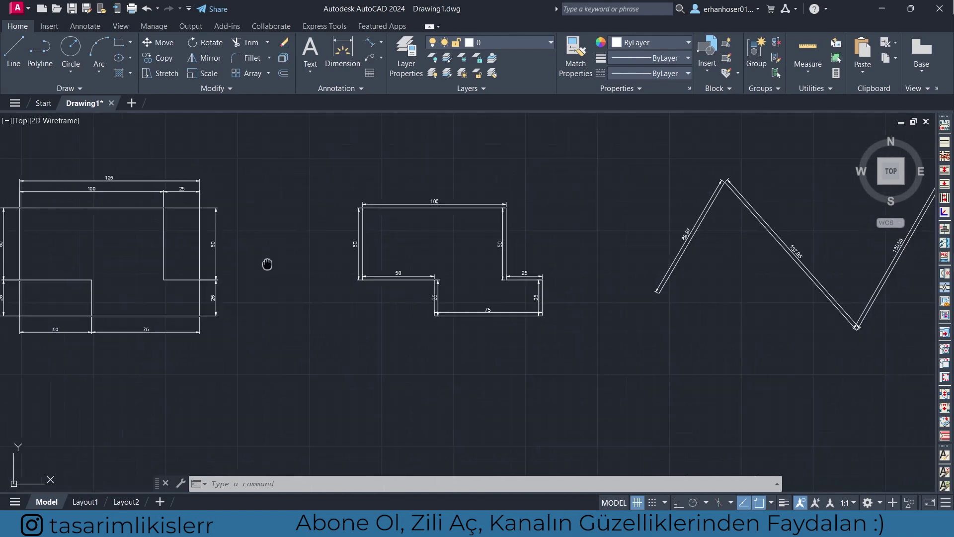
pyautogui.moveTo(266, 264); pyautogui.dragTo(432, 264, button='middle')
pyautogui.click(388, 153)
pyautogui.press('Escape')
pyautogui.press('Escape')
pyautogui.scroll(2, 230, 213)
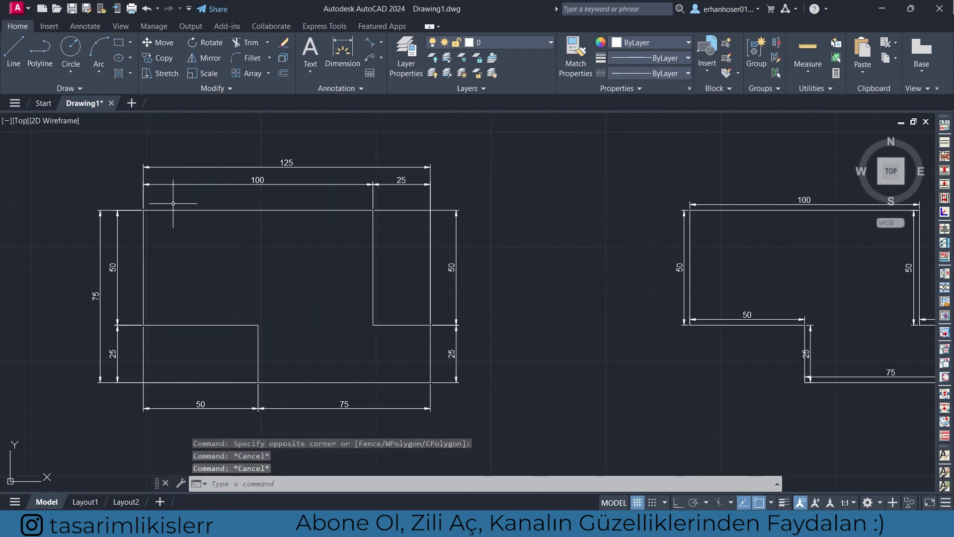
pyautogui.moveTo(565, 235); pyautogui.dragTo(562, 224, button='middle')
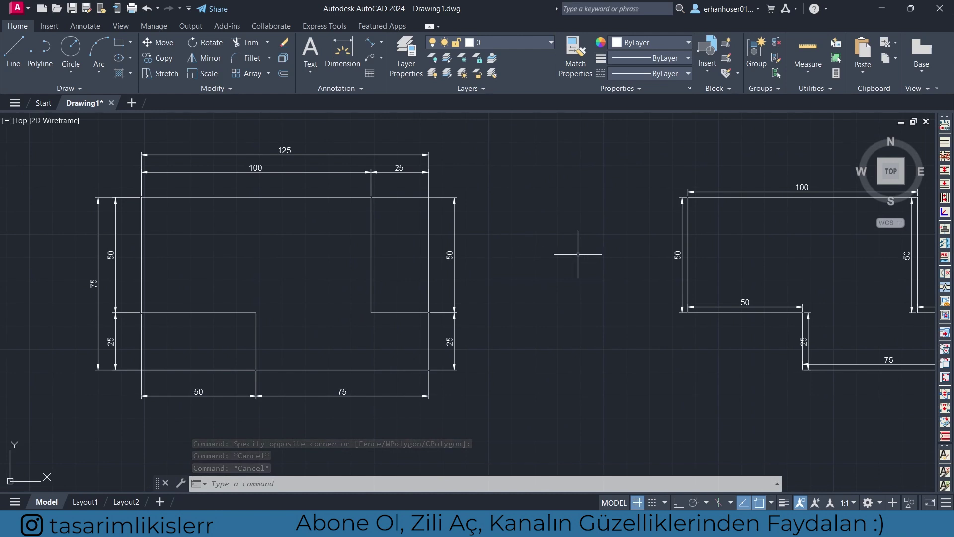
pyautogui.scroll(-2, 765, 316)
pyautogui.moveTo(765, 316)
pyautogui.mouseDown(button='middle')
pyautogui.moveTo(737, 249)
pyautogui.moveTo(543, 162)
pyautogui.mouseUp(button='middle')
pyautogui.scroll(2, 543, 162)
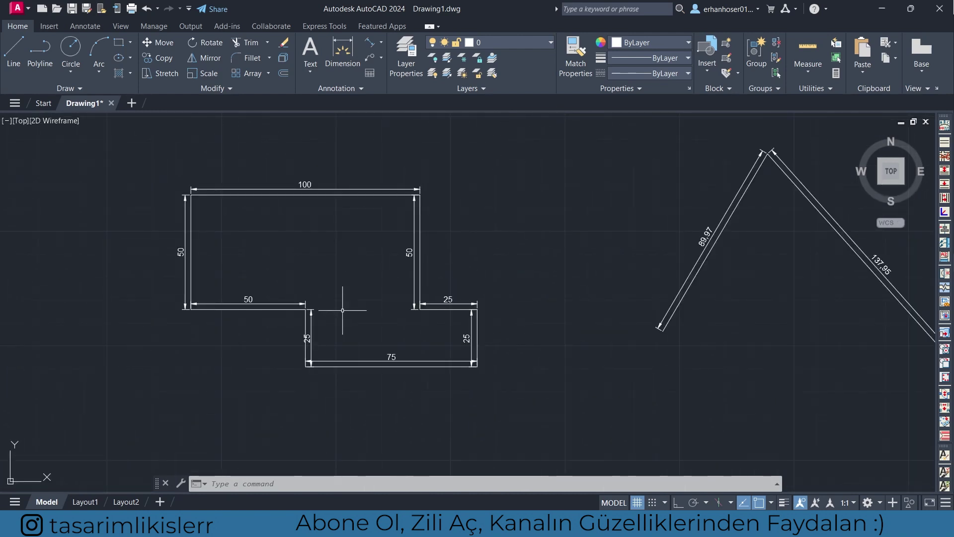
pyautogui.moveTo(565, 131); pyautogui.dragTo(350, 315)
pyautogui.press('Escape')
pyautogui.press('Escape')
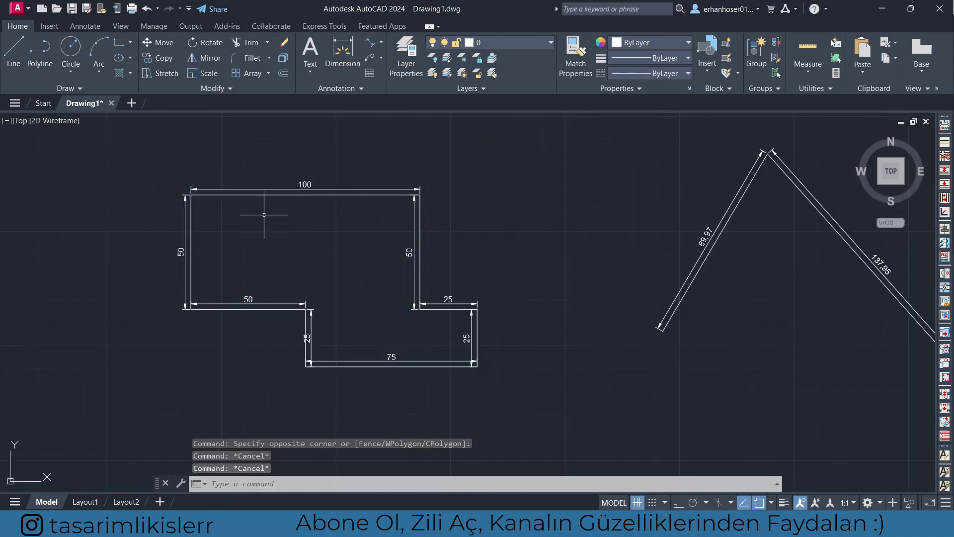
pyautogui.moveTo(631, 302); pyautogui.dragTo(405, 298, button='middle')
pyautogui.moveTo(560, 256); pyautogui.dragTo(313, 188, button='middle')
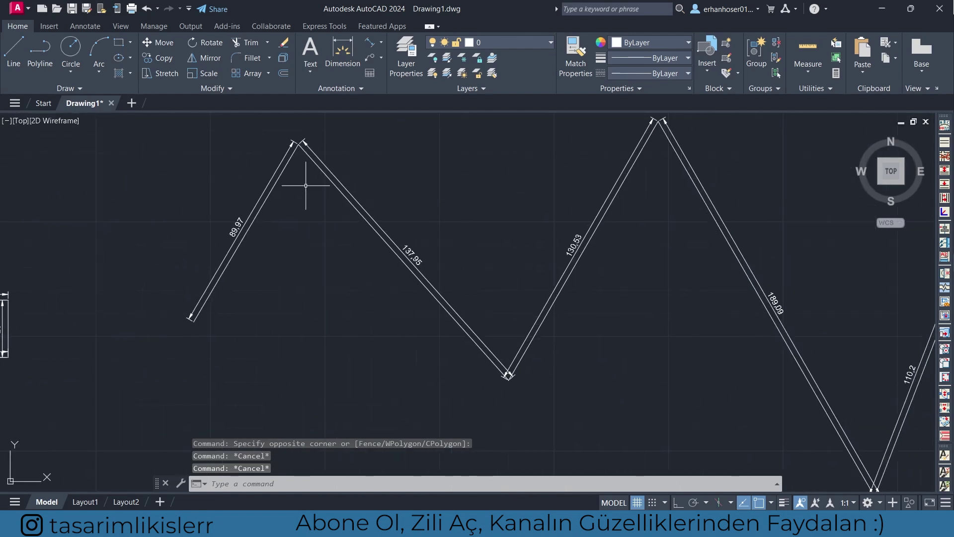
pyautogui.moveTo(665, 153); pyautogui.dragTo(613, 224, button='middle')
pyautogui.scroll(-2, 548, 276)
pyautogui.moveTo(548, 276); pyautogui.dragTo(546, 276, button='middle')
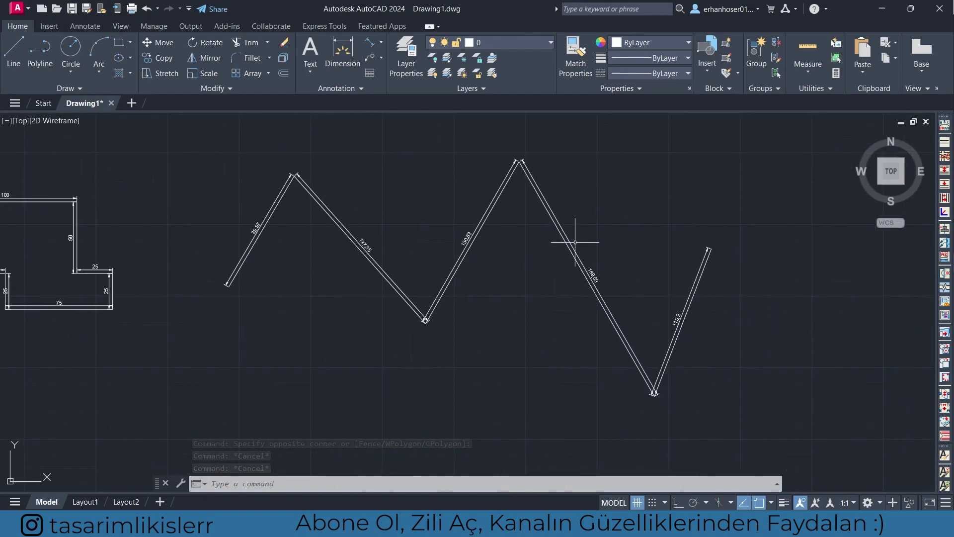
pyautogui.moveTo(244, 324); pyautogui.dragTo(619, 302, button='middle')
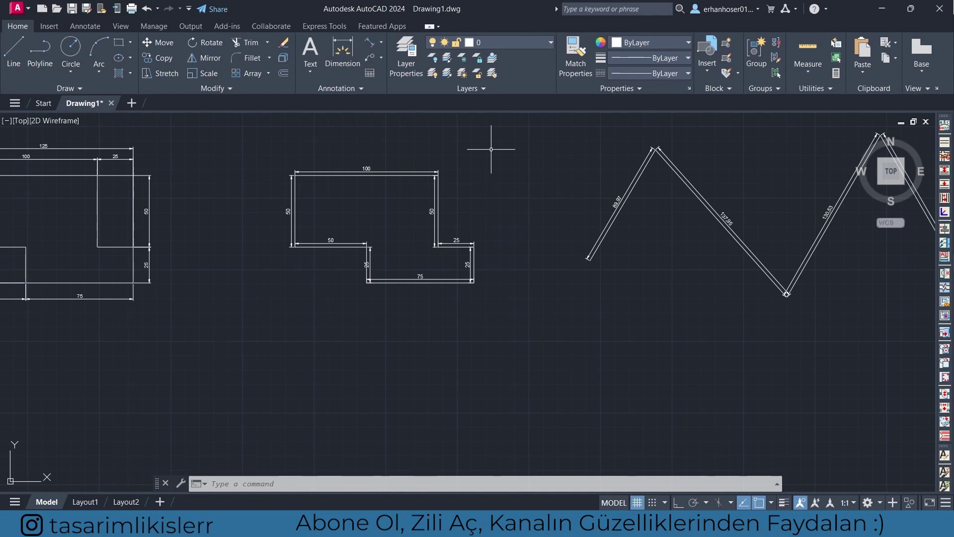
pyautogui.moveTo(490, 167); pyautogui.dragTo(576, 204, button='middle')
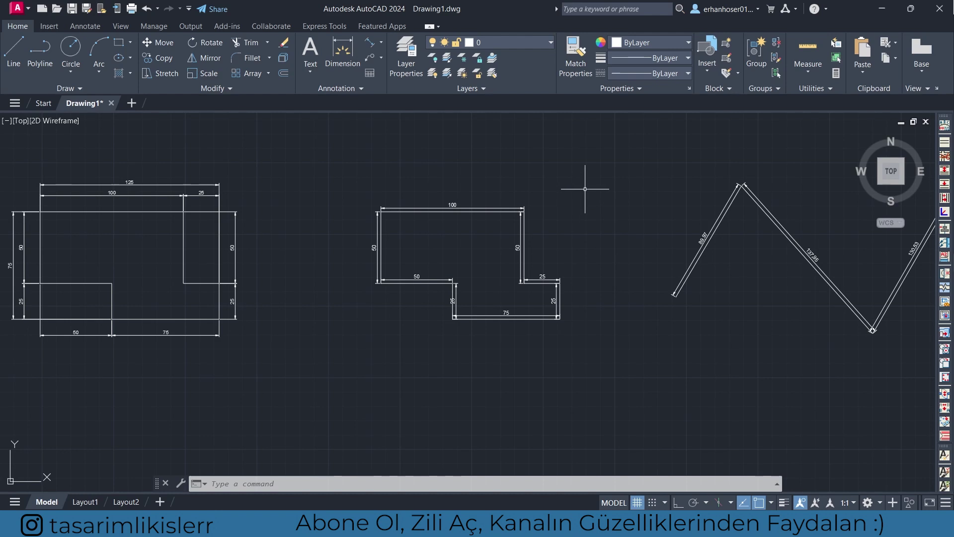
pyautogui.moveTo(648, 232); pyautogui.dragTo(473, 238, button='middle')
pyautogui.scroll(-2, 473, 239)
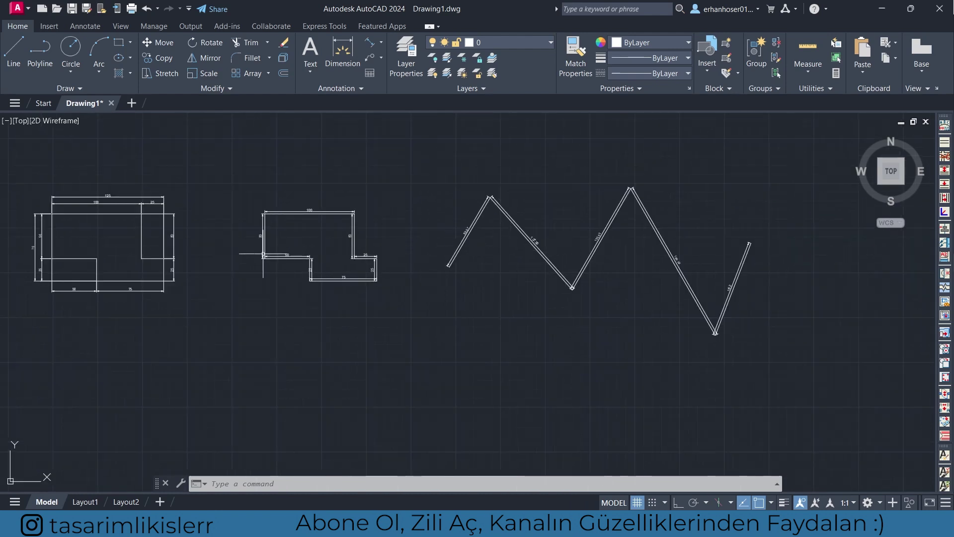
pyautogui.scroll(2, 114, 261)
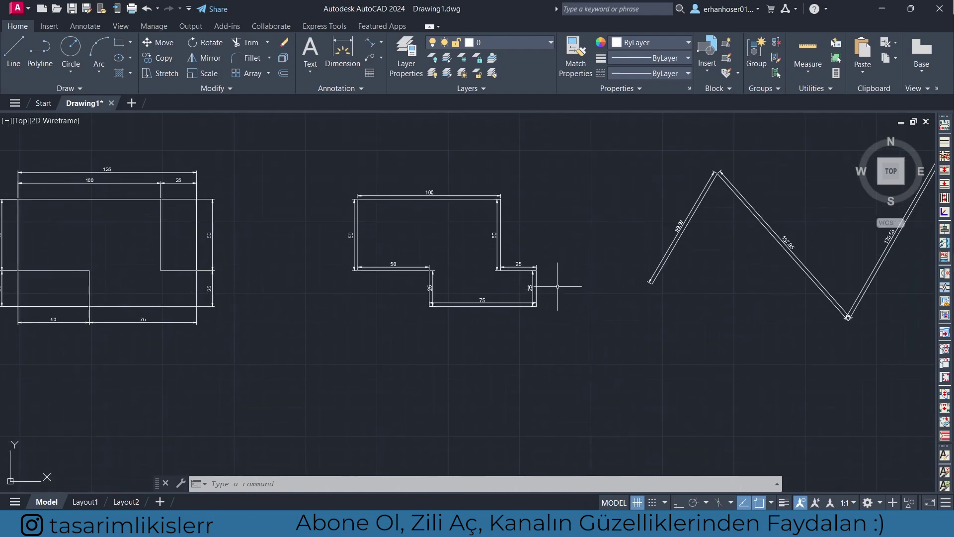